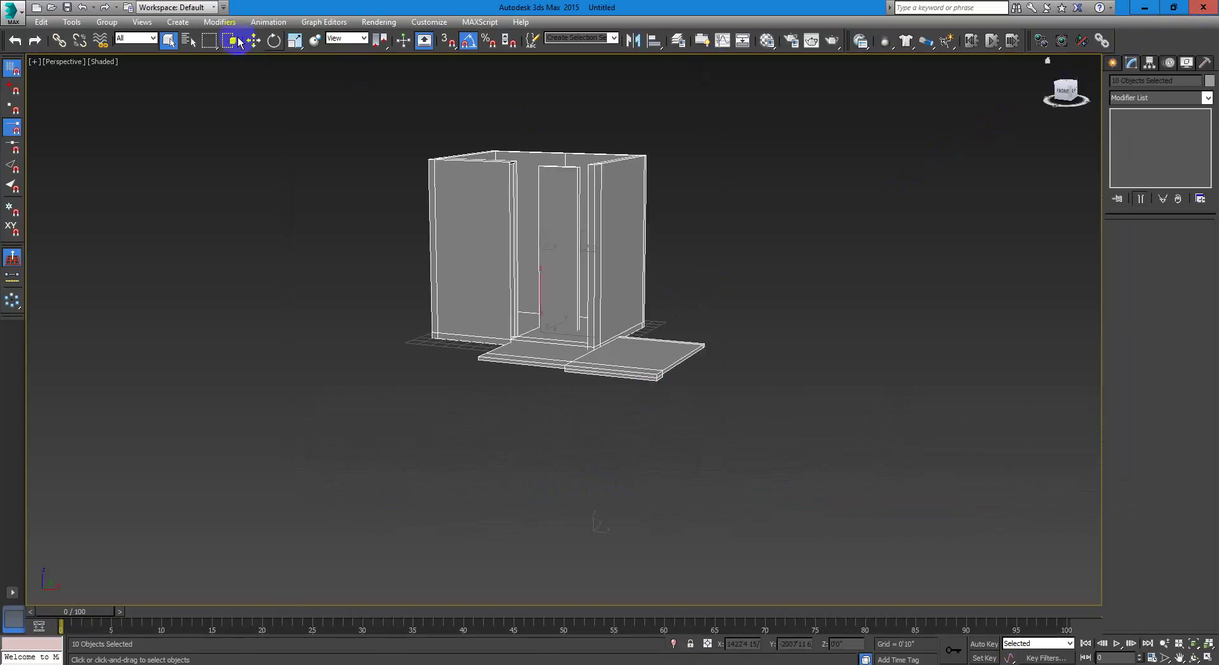
- Save the elevator scene as a 3ds Max file in the Omni_Elevator folder under the UE4_Tutorials documents
click(66, 7)
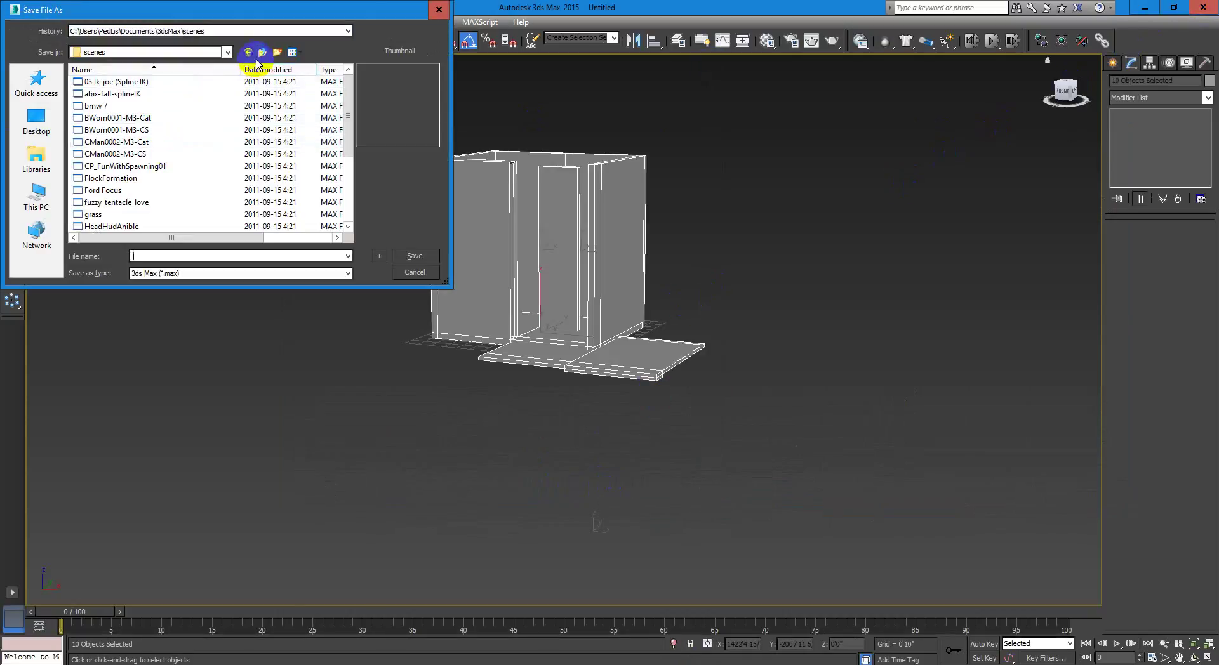
click(262, 52)
click(262, 52)
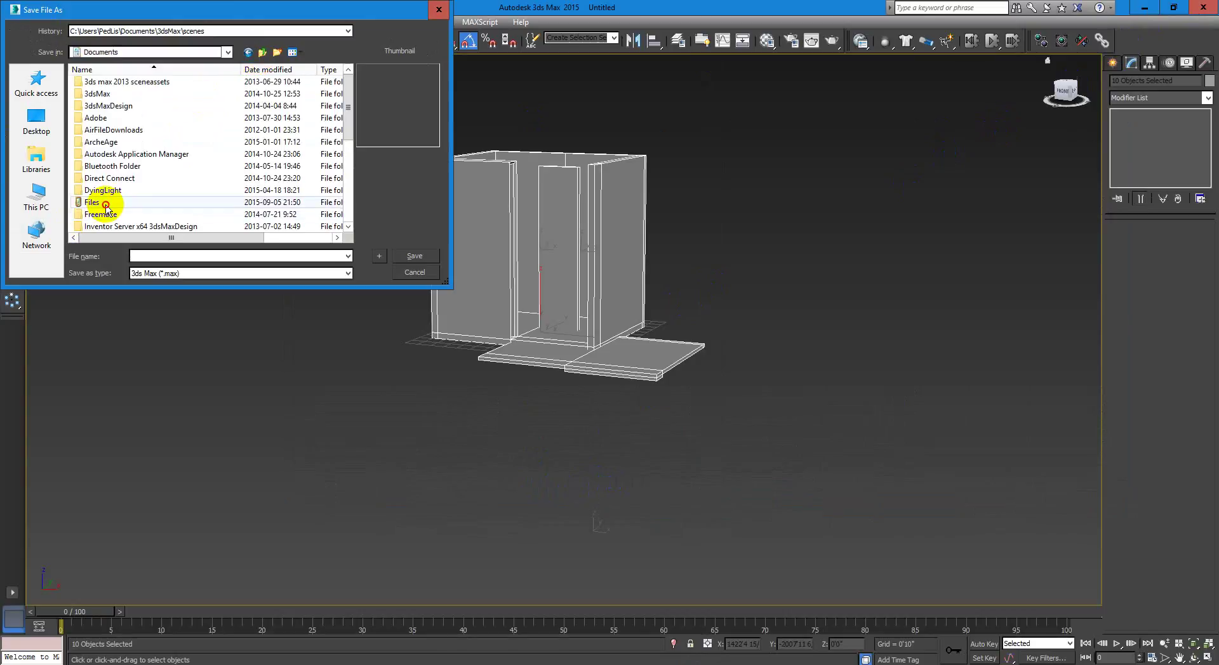
double_click(94, 202)
scroll(105, 185, down, 4)
double_click(108, 226)
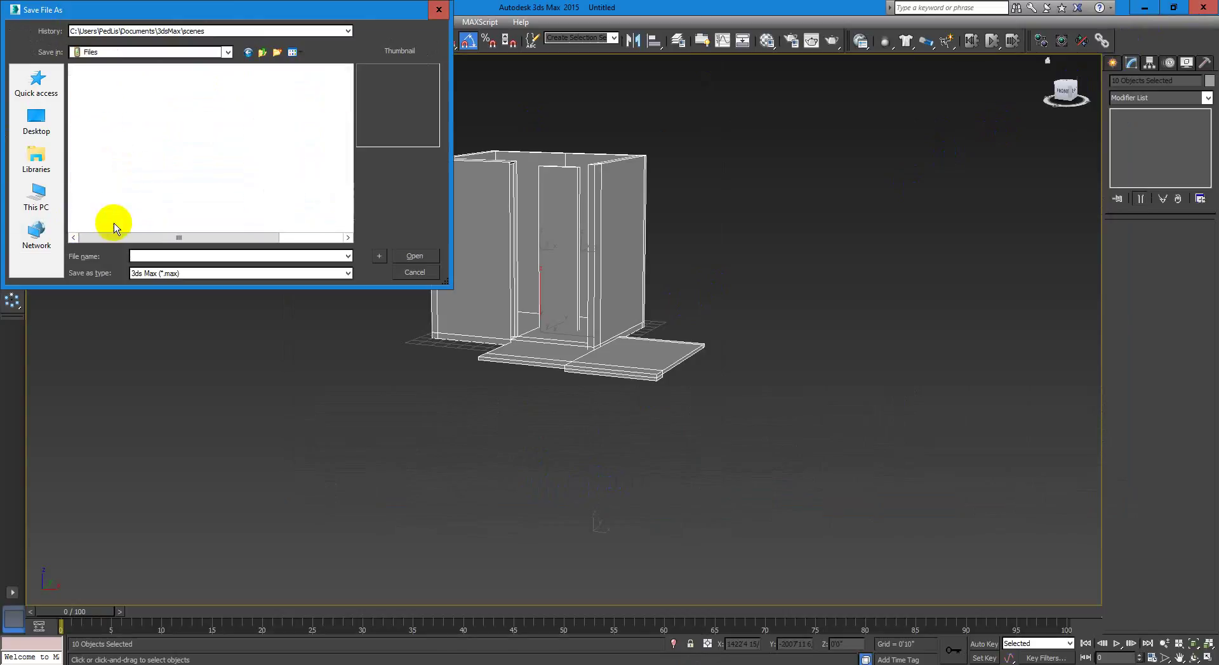
double_click(108, 105)
double_click(113, 88)
click(183, 255)
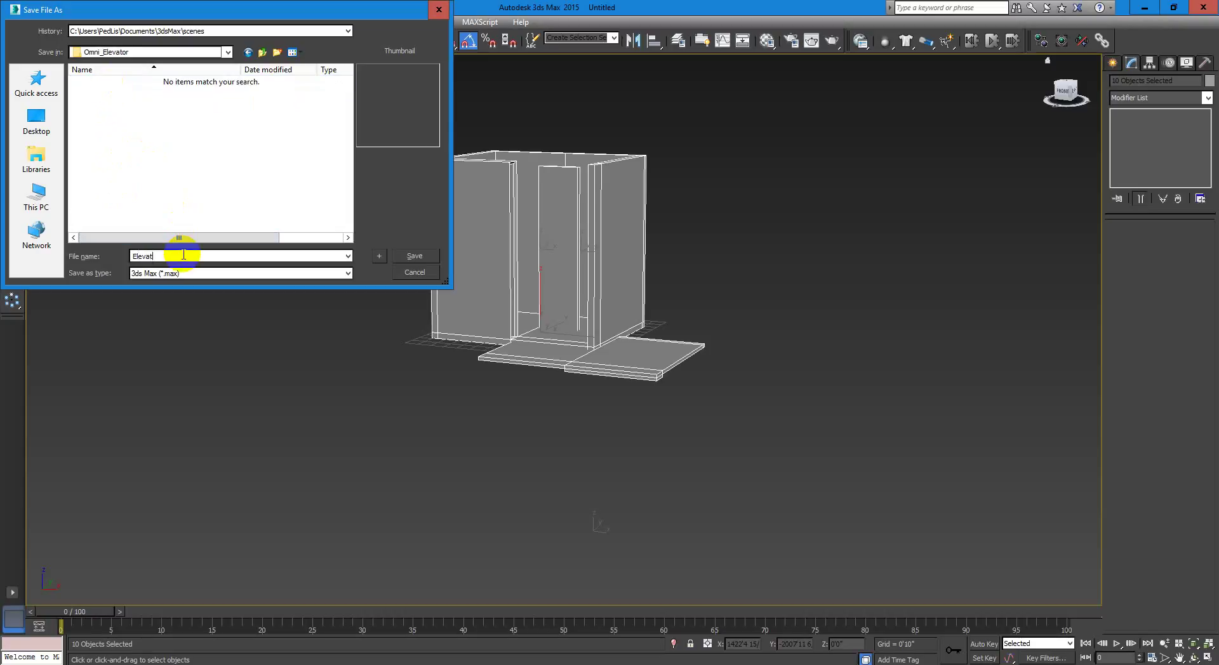
click(413, 259)
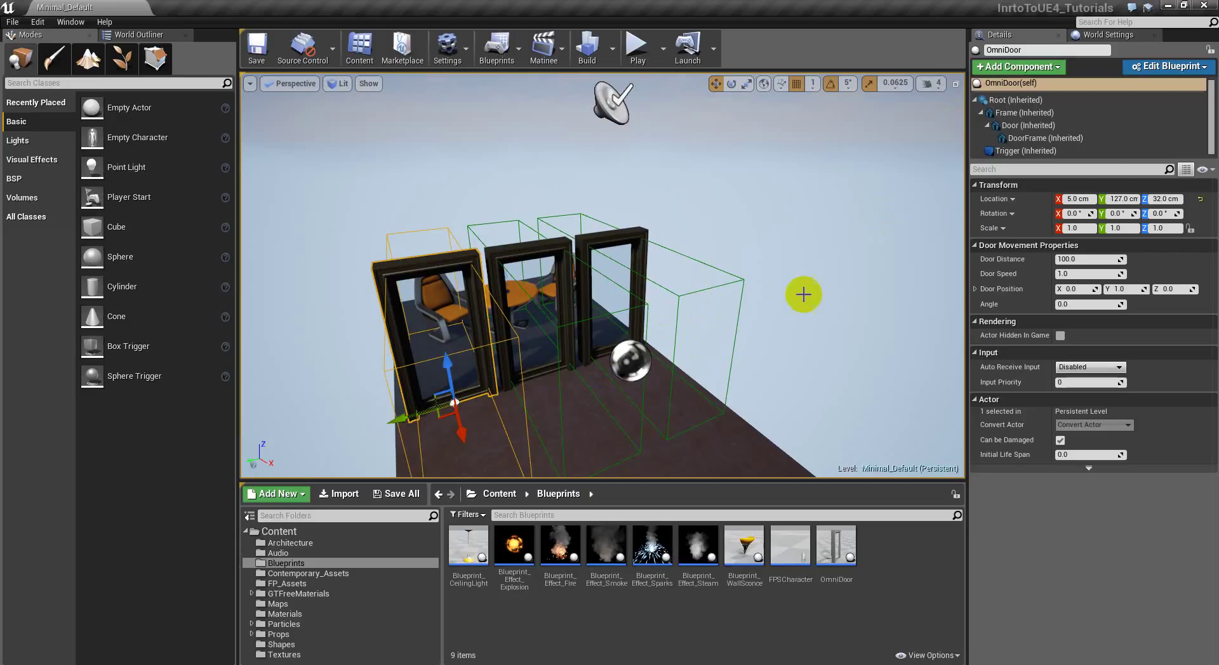
right_drag(806, 295, 796, 301)
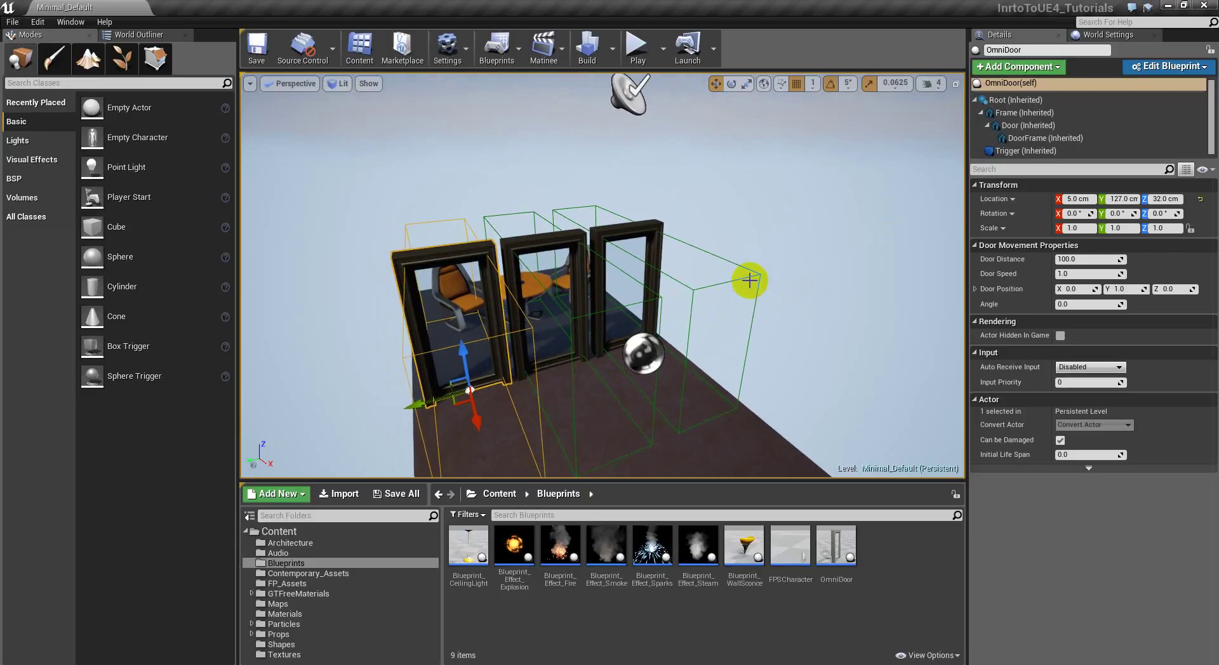
key(q)
right_drag(651, 321, 626, 332)
key(grave)
key(Escape)
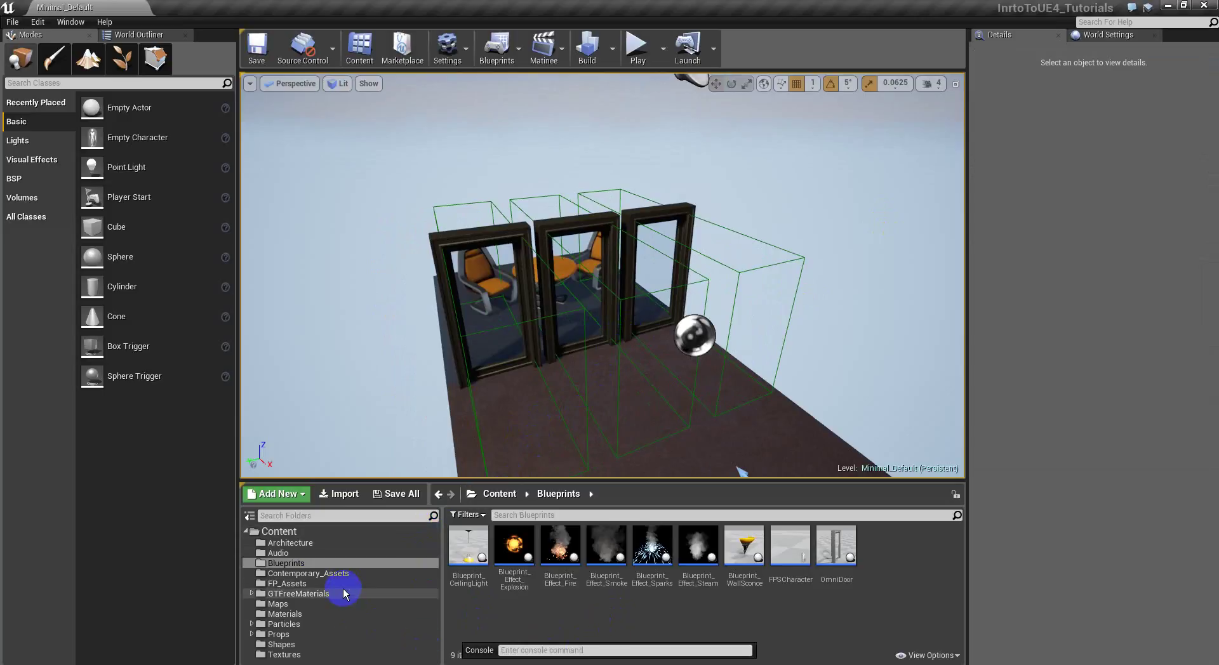
- In Unreal Editor, show the project's root Content folder and close the console command line
click(246, 532)
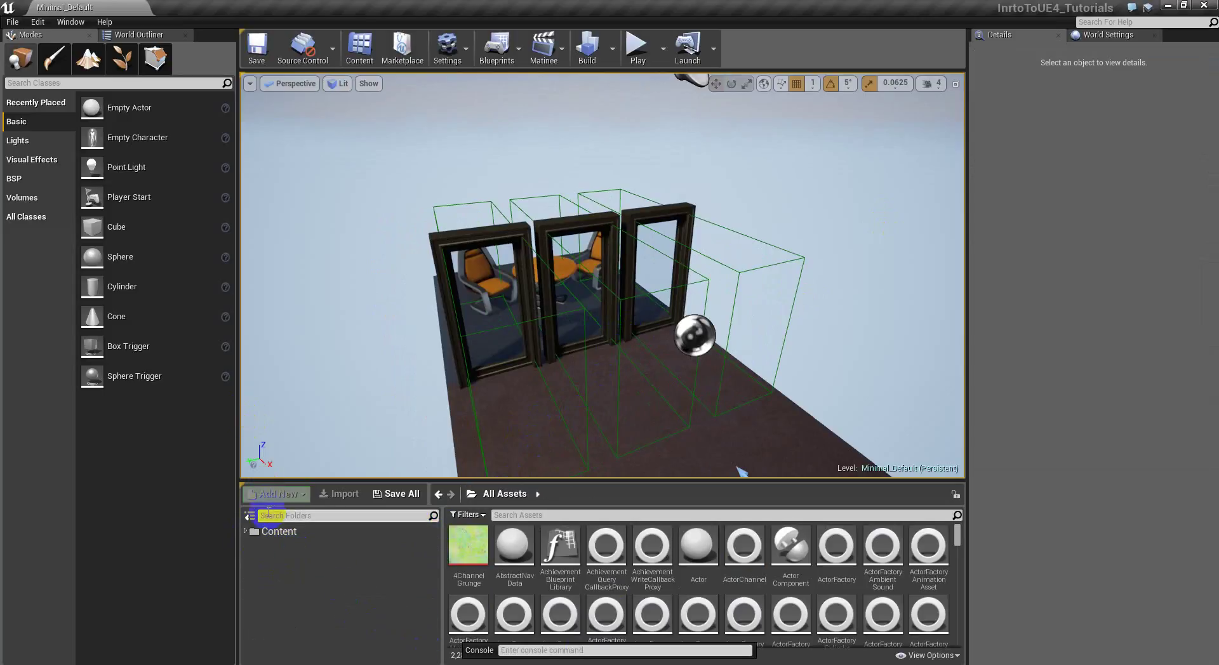
click(268, 532)
click(279, 532)
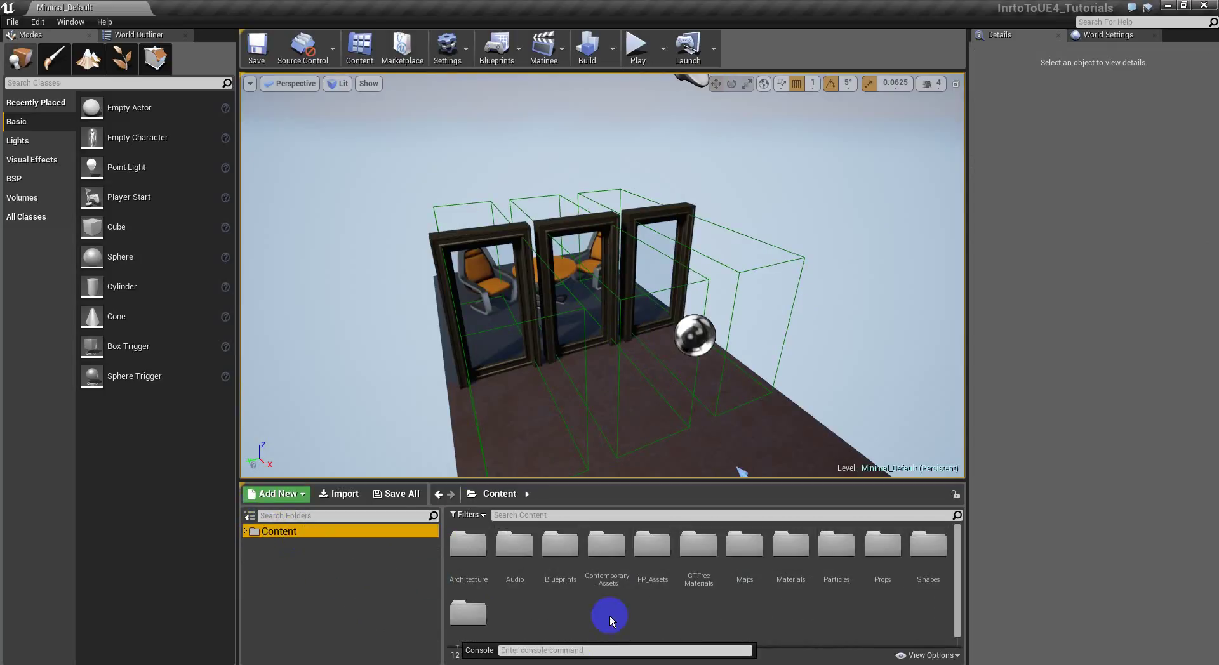
right_drag(609, 619, 612, 564)
click(612, 562)
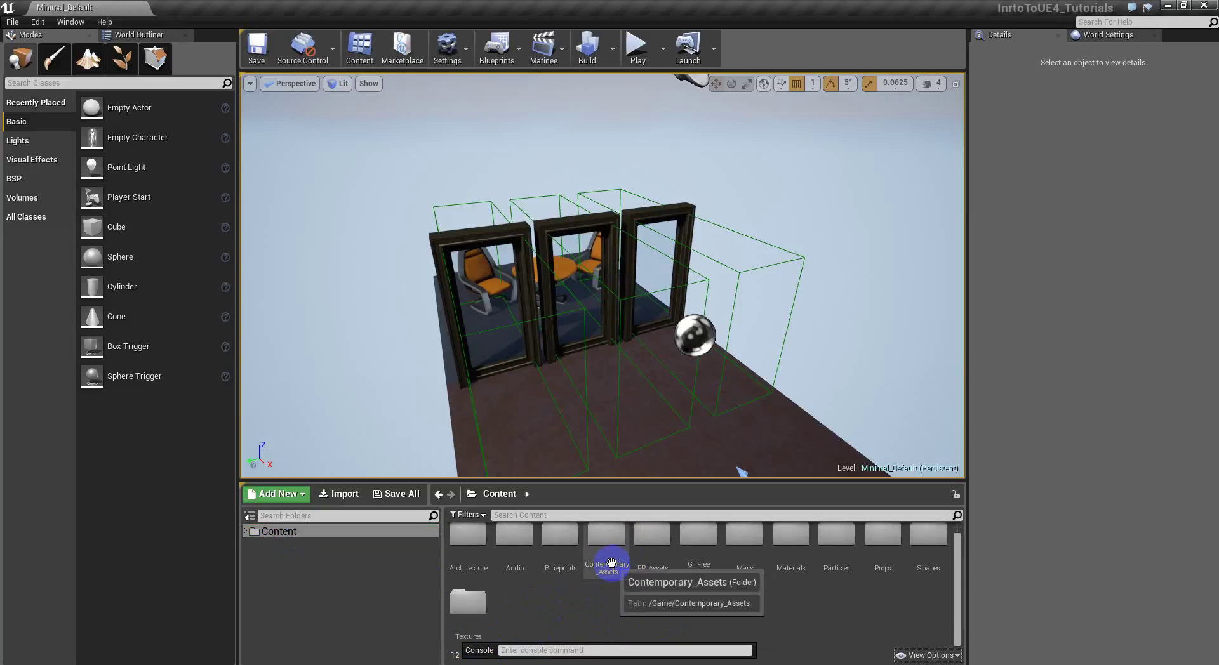
click(565, 651)
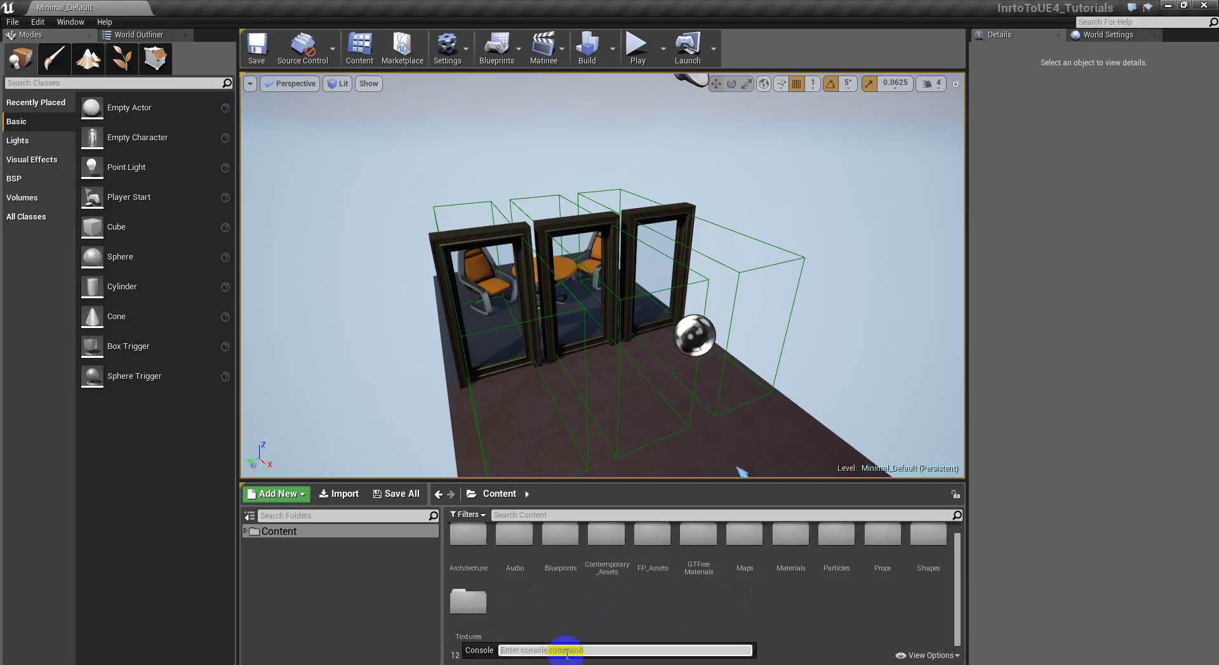
click(567, 655)
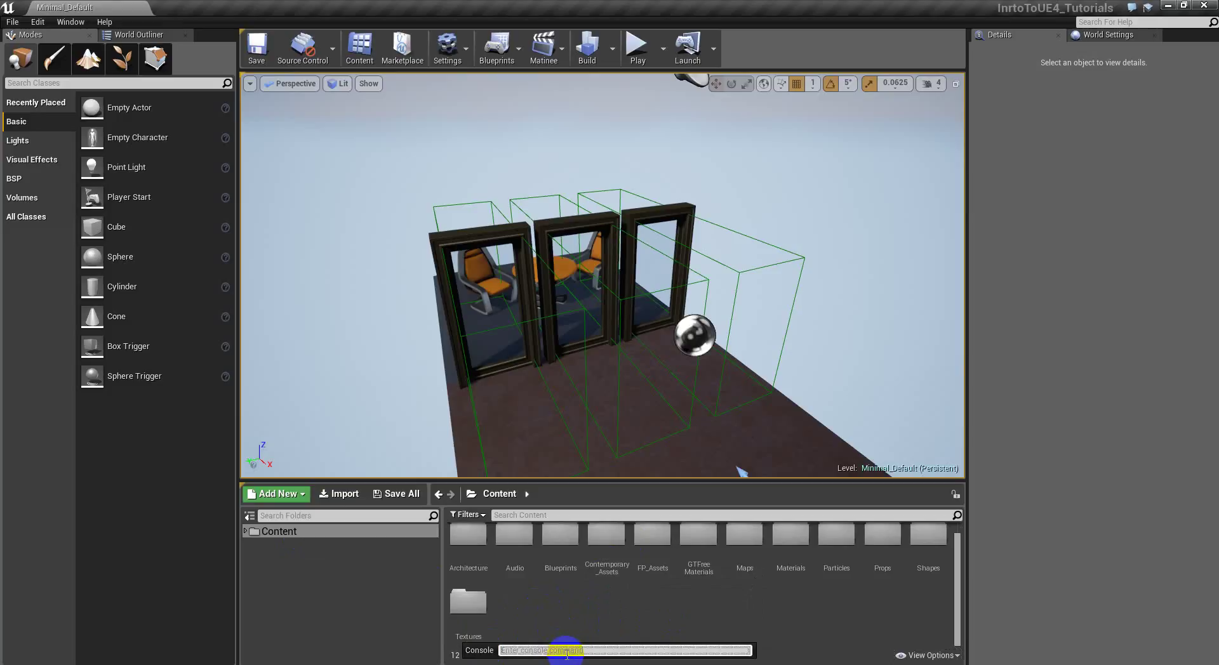
key(grave)
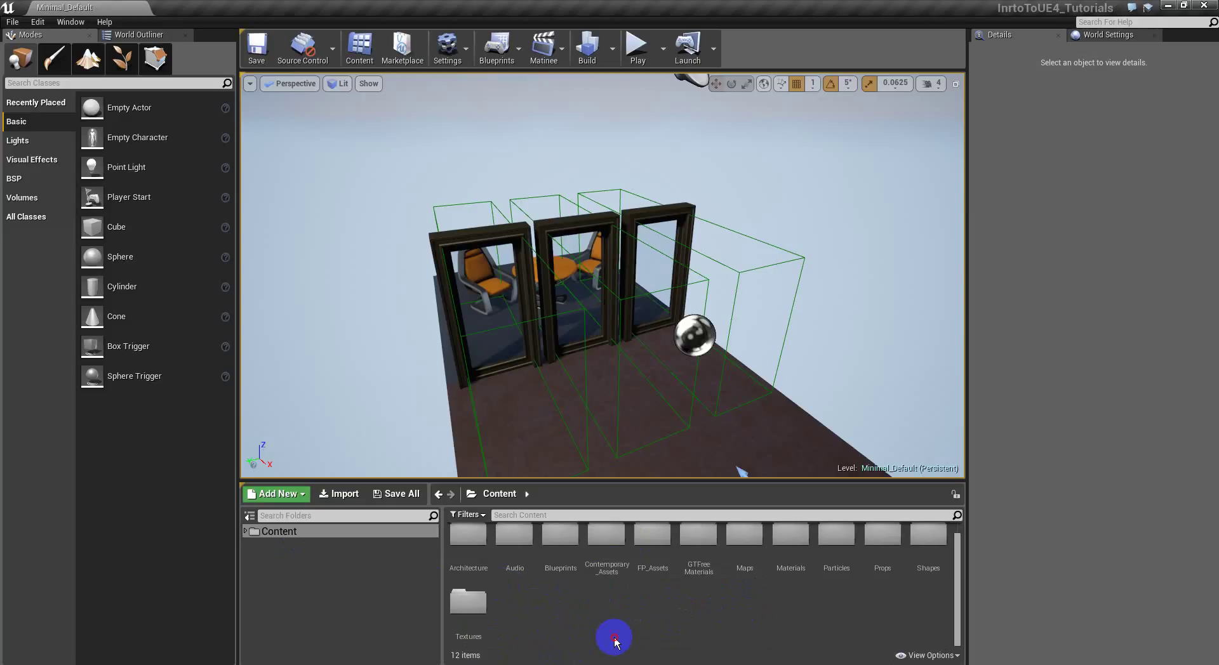
- Create a folder named Omni_Elevator in the root Content folder and open it
right_click(555, 607)
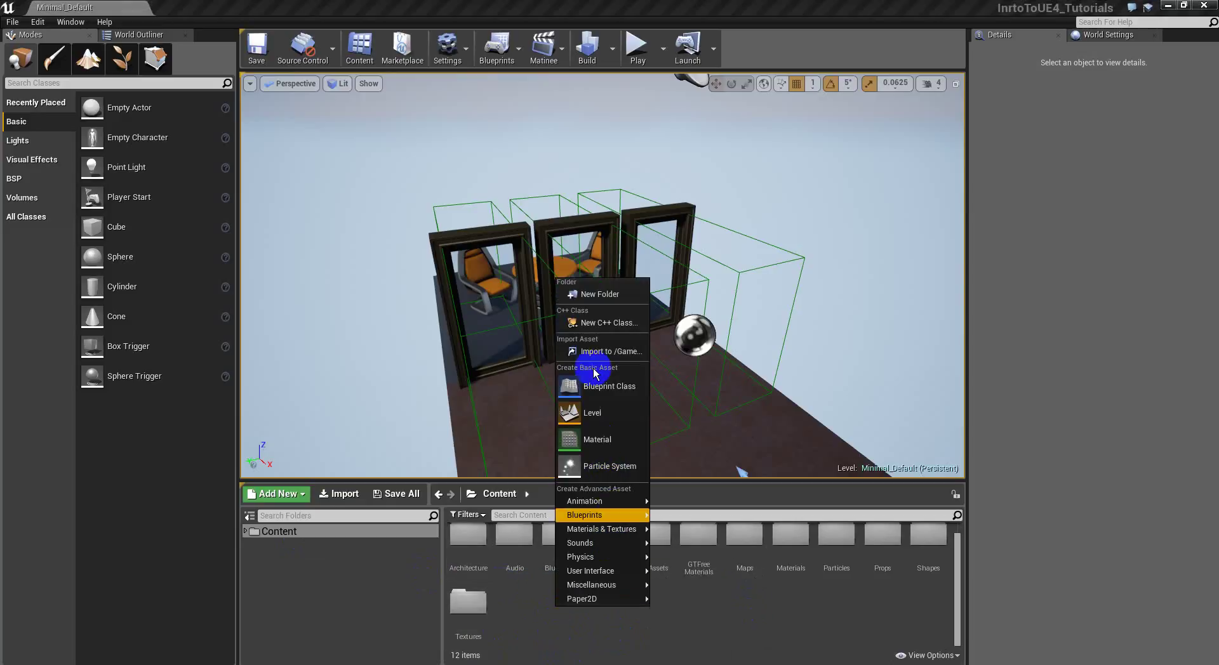
click(594, 283)
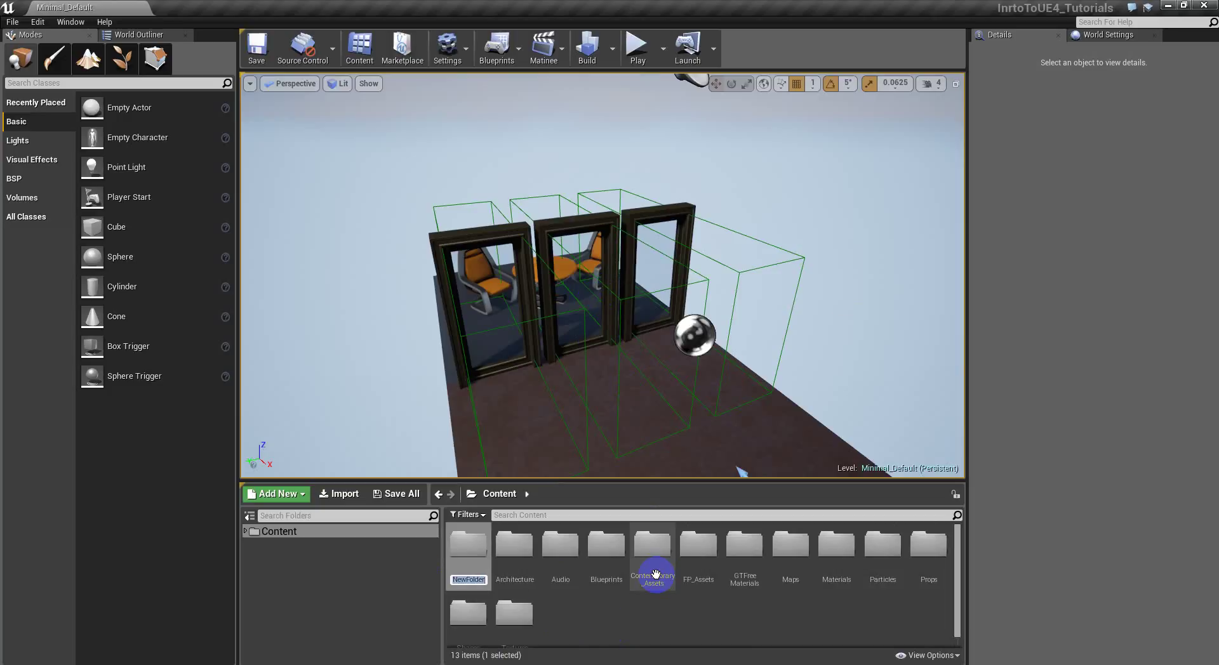
text(0)
key(Return)
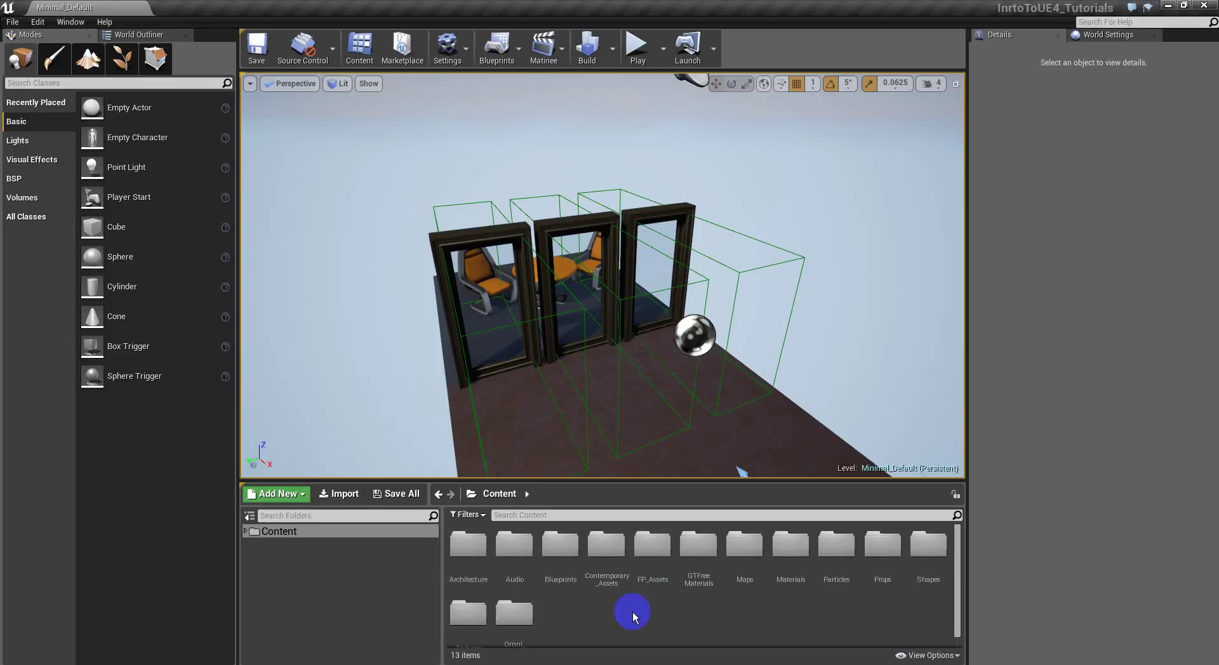
click(519, 635)
scroll(547, 622, down, 1)
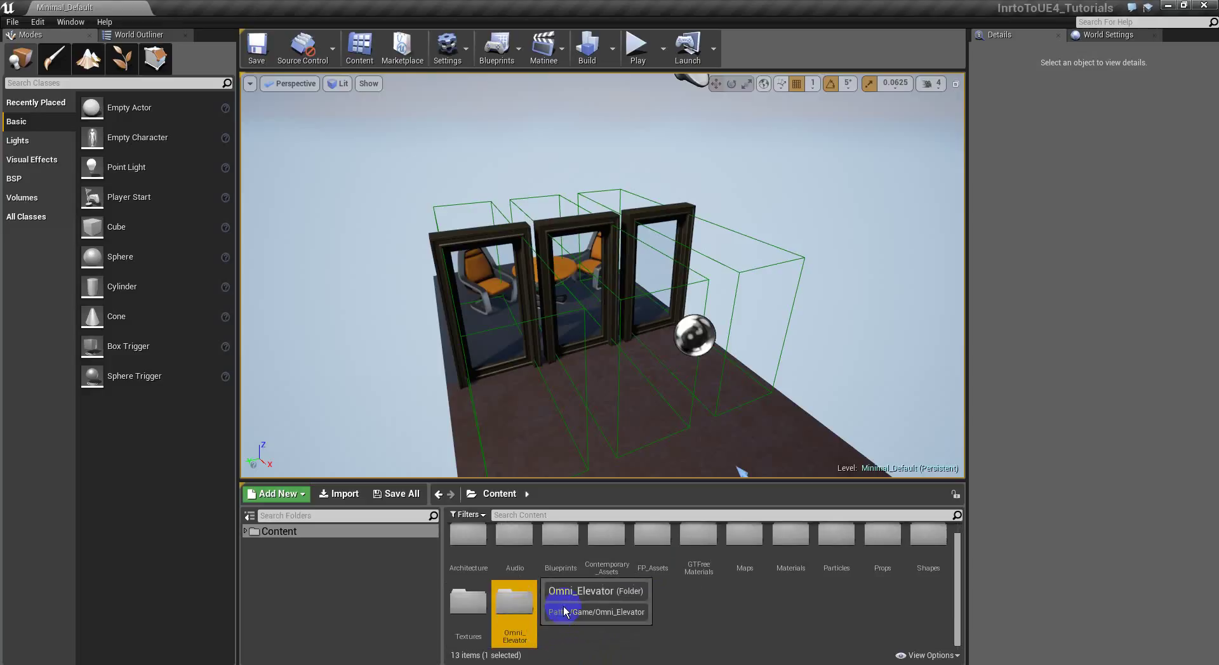
double_click(519, 608)
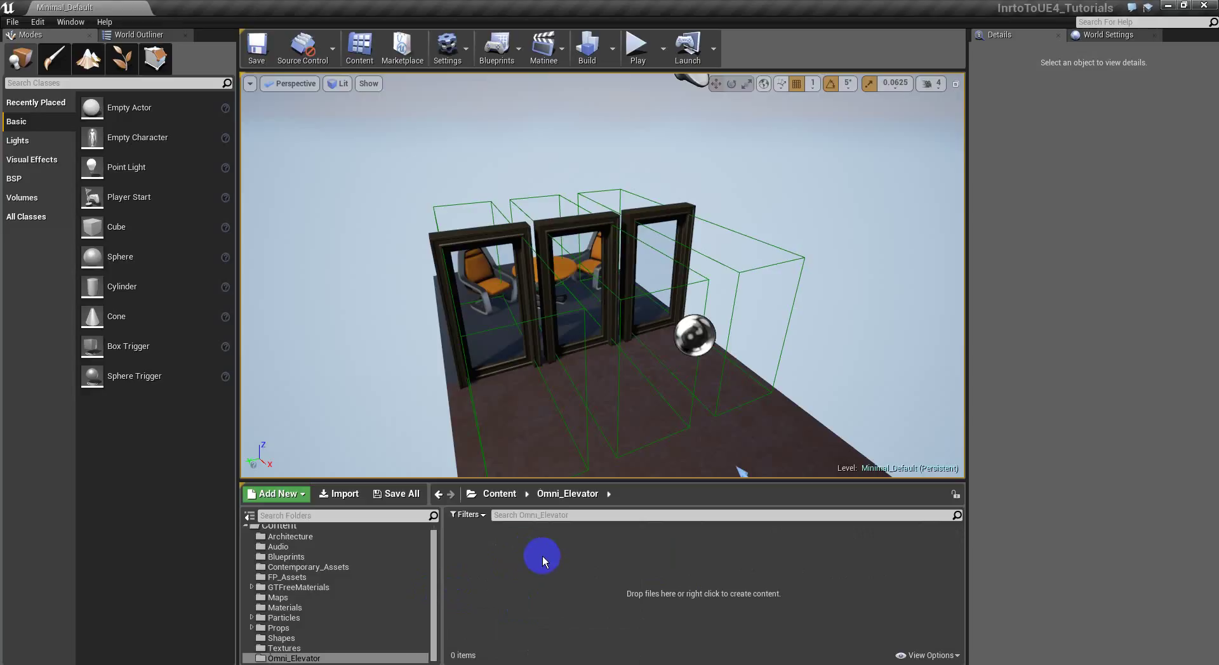
- Choose OE_.fbx for import from Documents > Files > VideoTutorials > UE4_Tutorials > Omni_Elevator
click(338, 495)
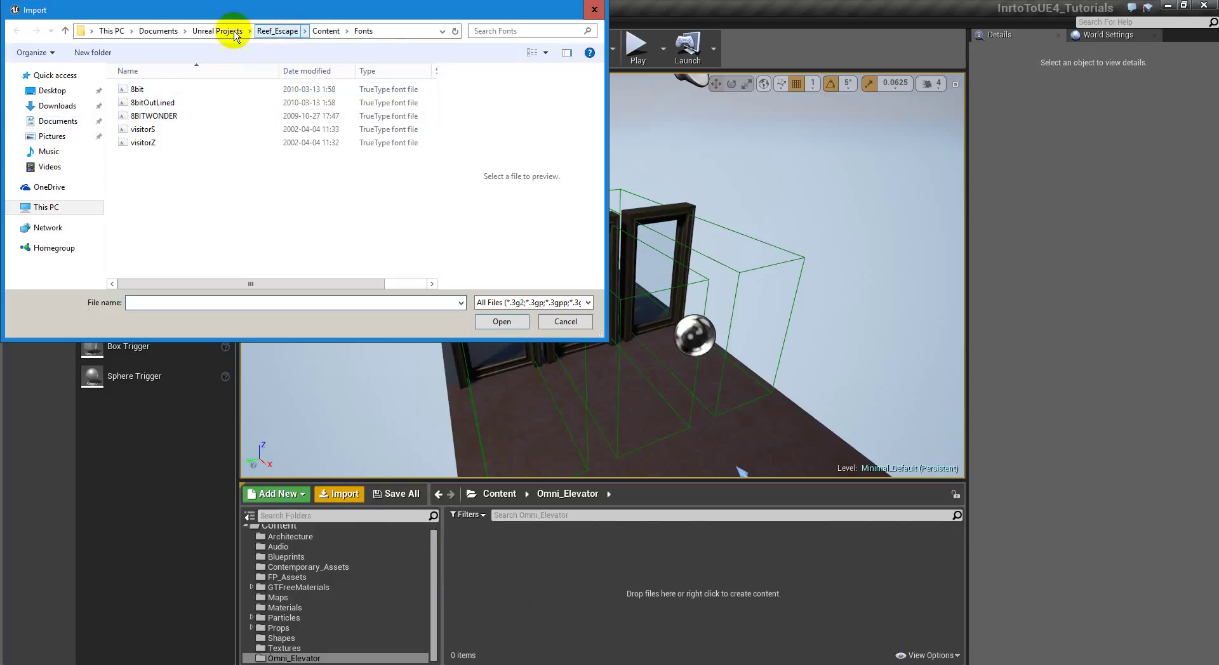
click(159, 31)
scroll(159, 247, up, 3)
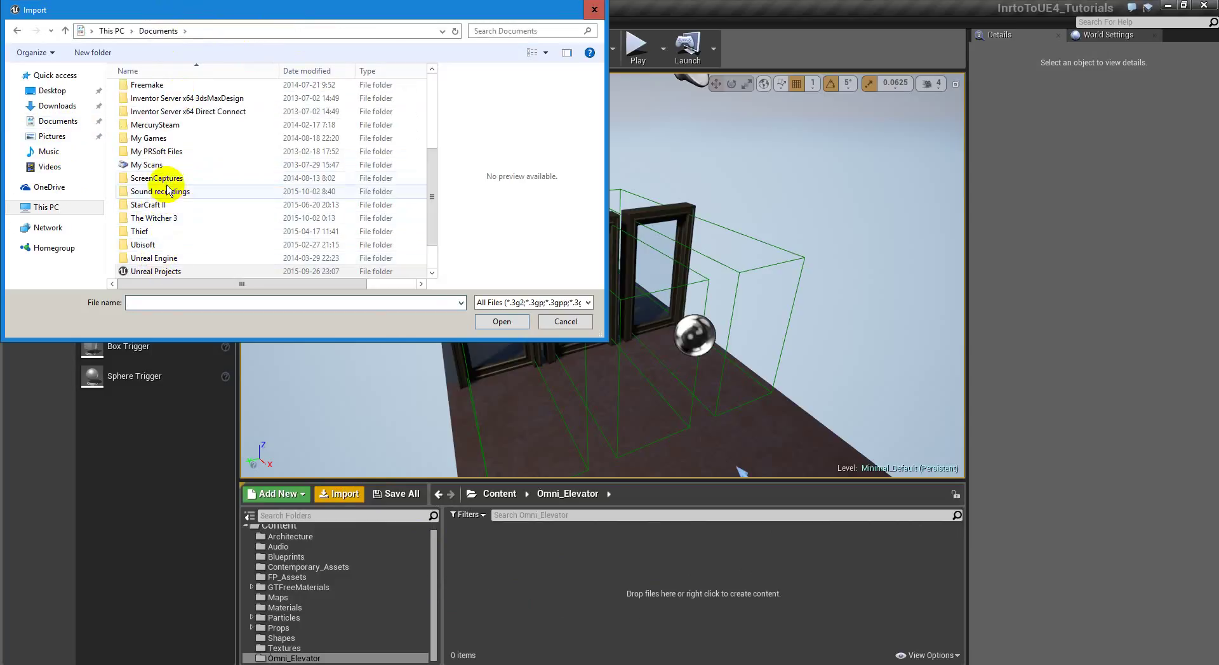
double_click(167, 184)
scroll(156, 273, down, 1)
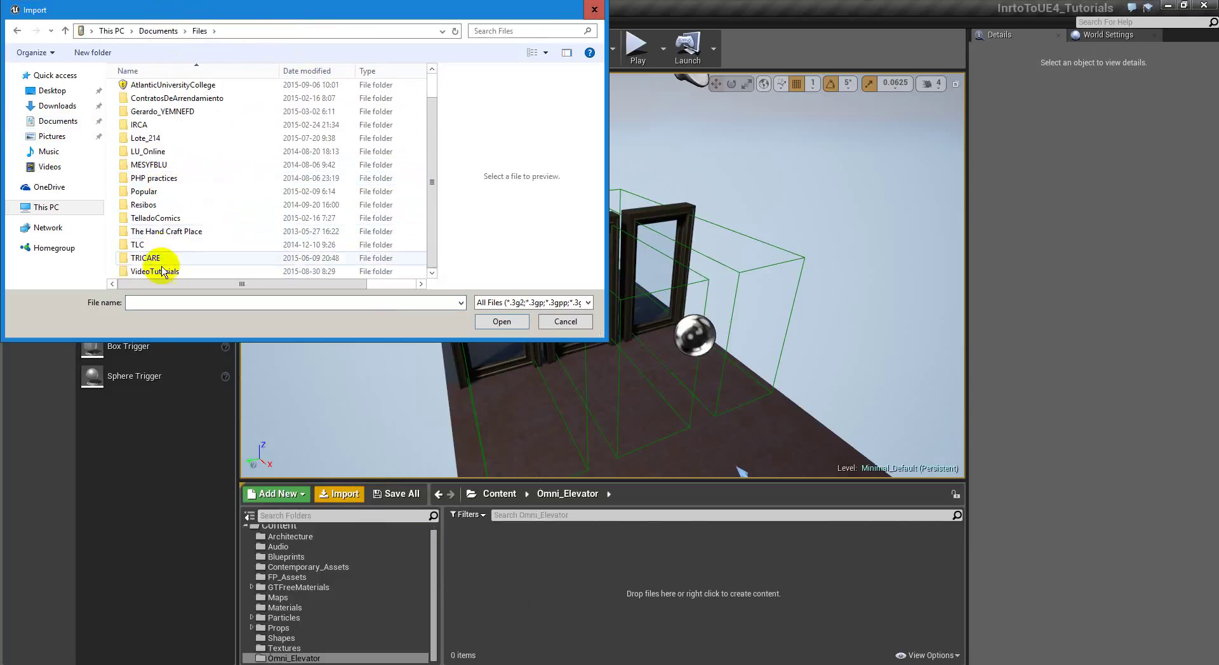
click(160, 274)
double_click(160, 274)
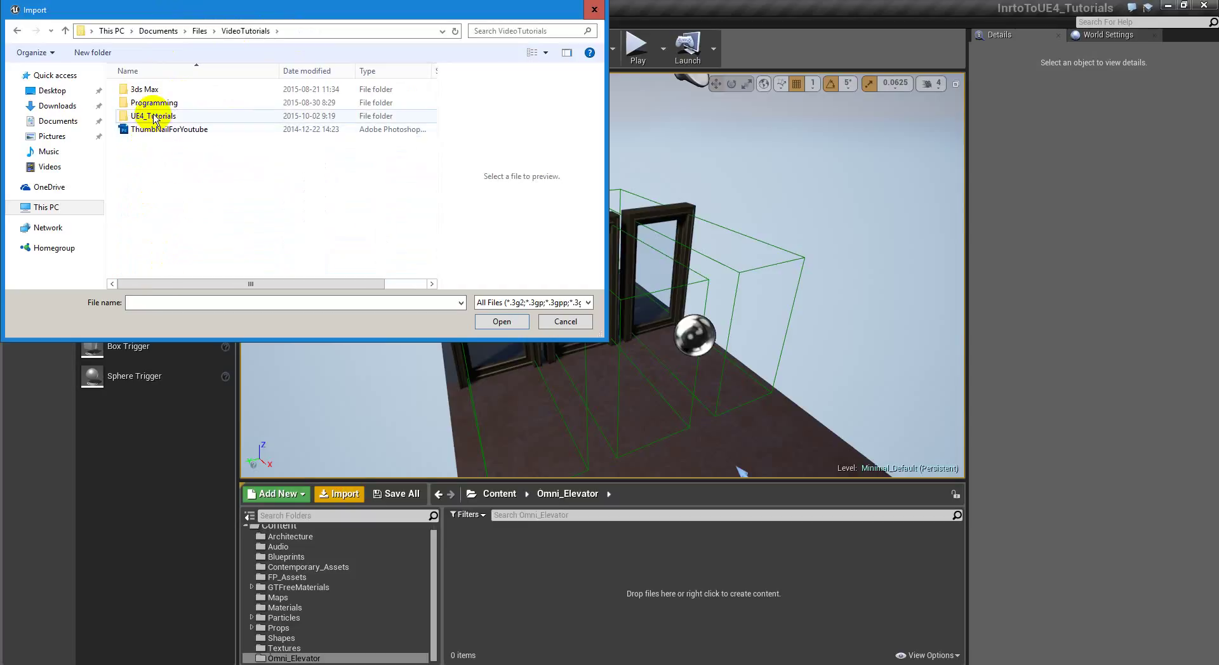
double_click(151, 112)
double_click(155, 118)
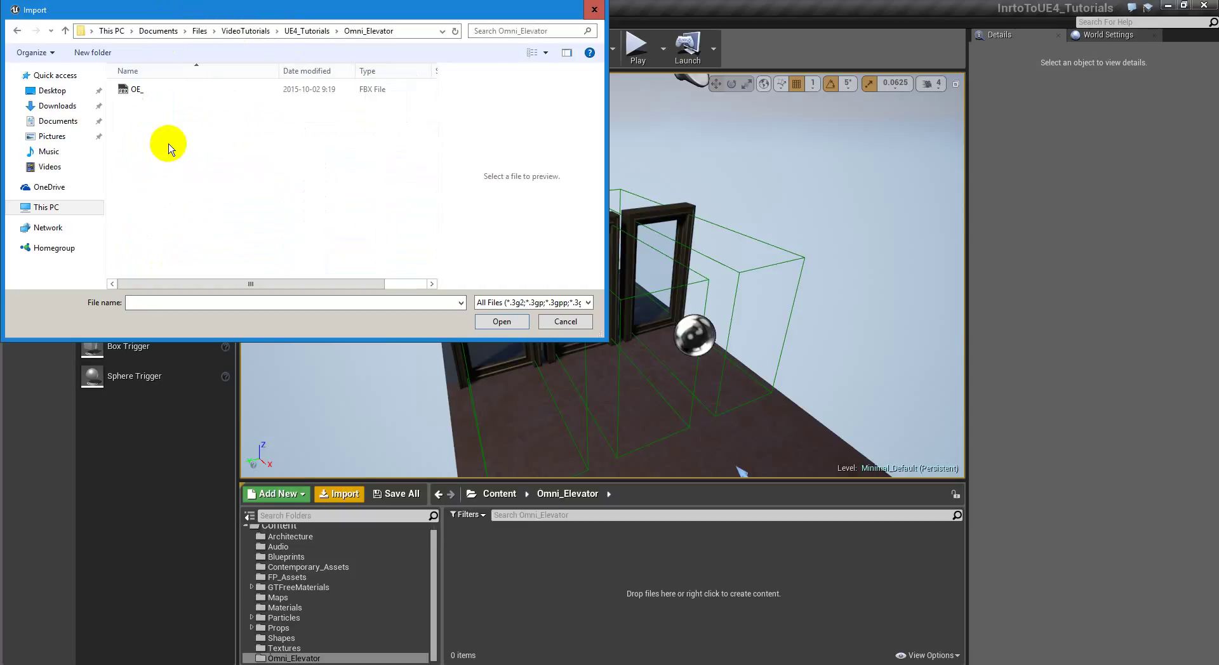
click(145, 93)
click(145, 92)
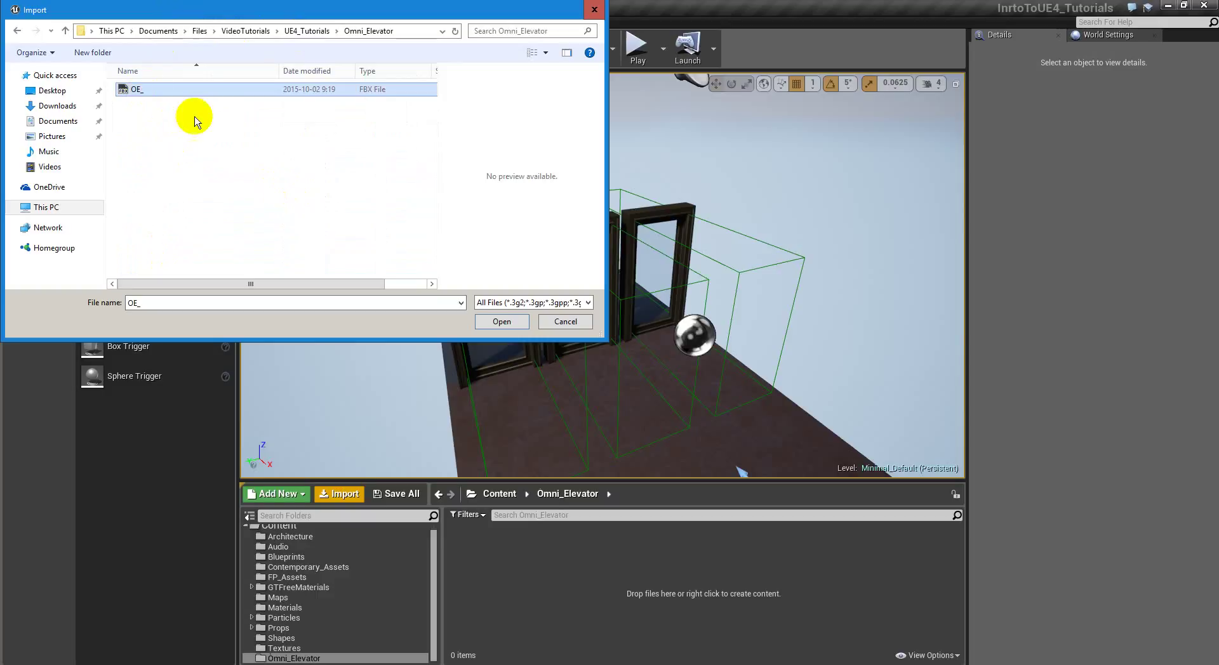
click(497, 326)
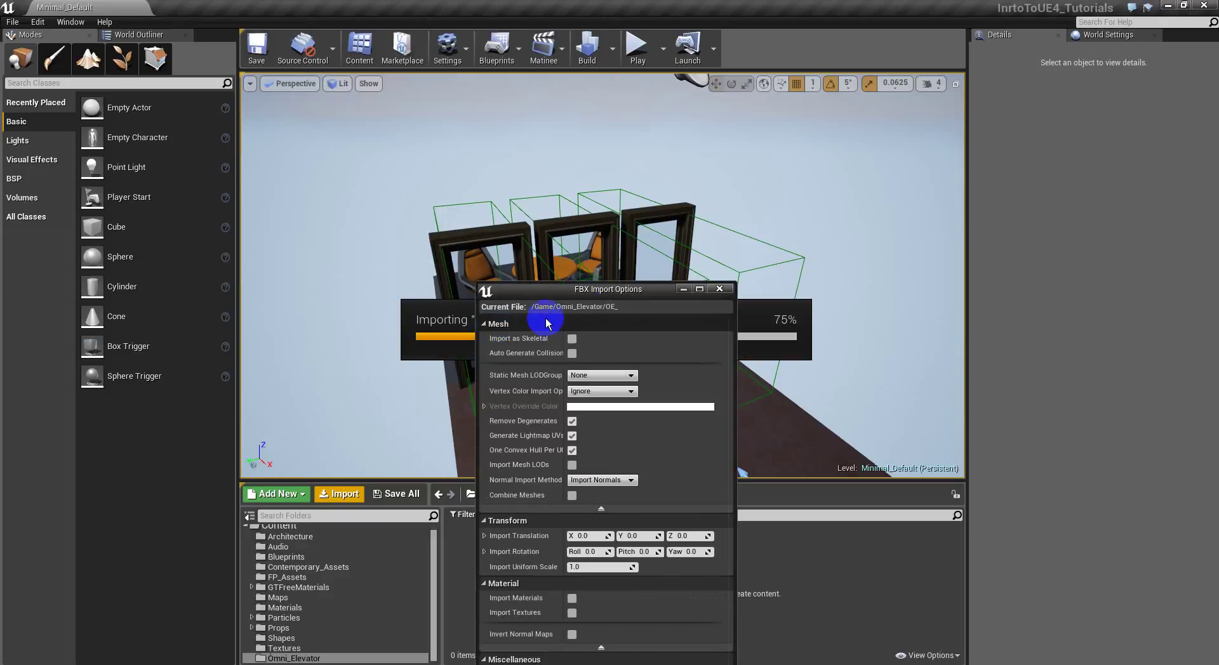
- Import all meshes of the FBX file with a uniform scale of 3.0 and close the message log
drag(631, 299, 614, 82)
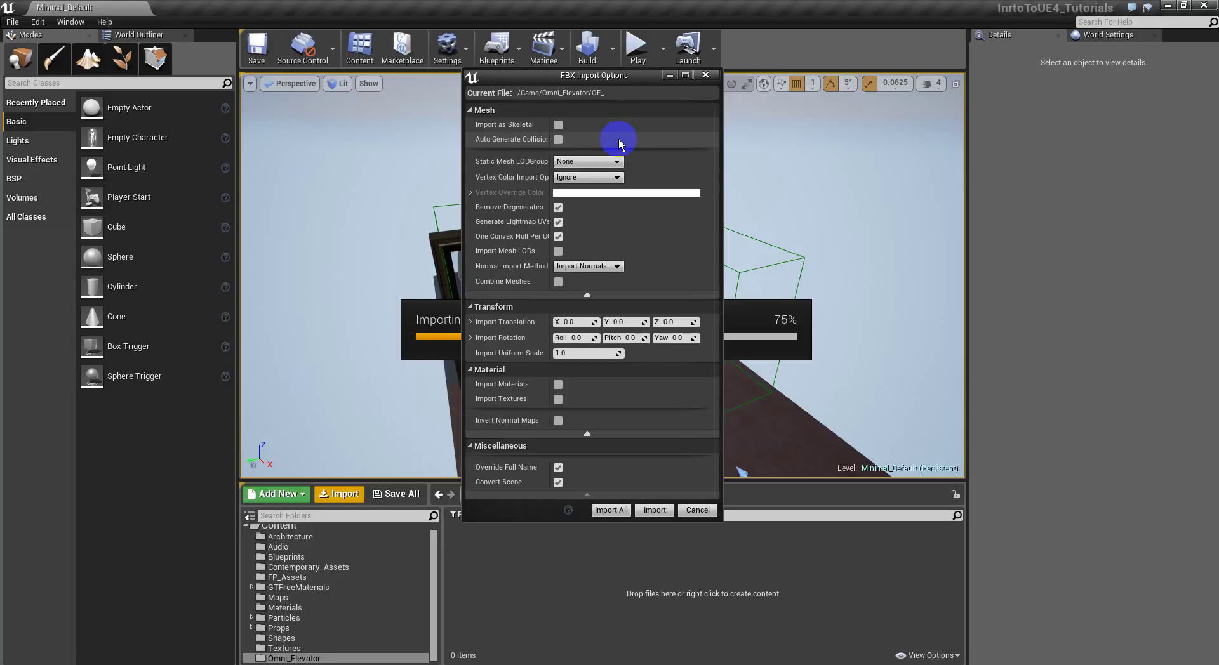
click(569, 353)
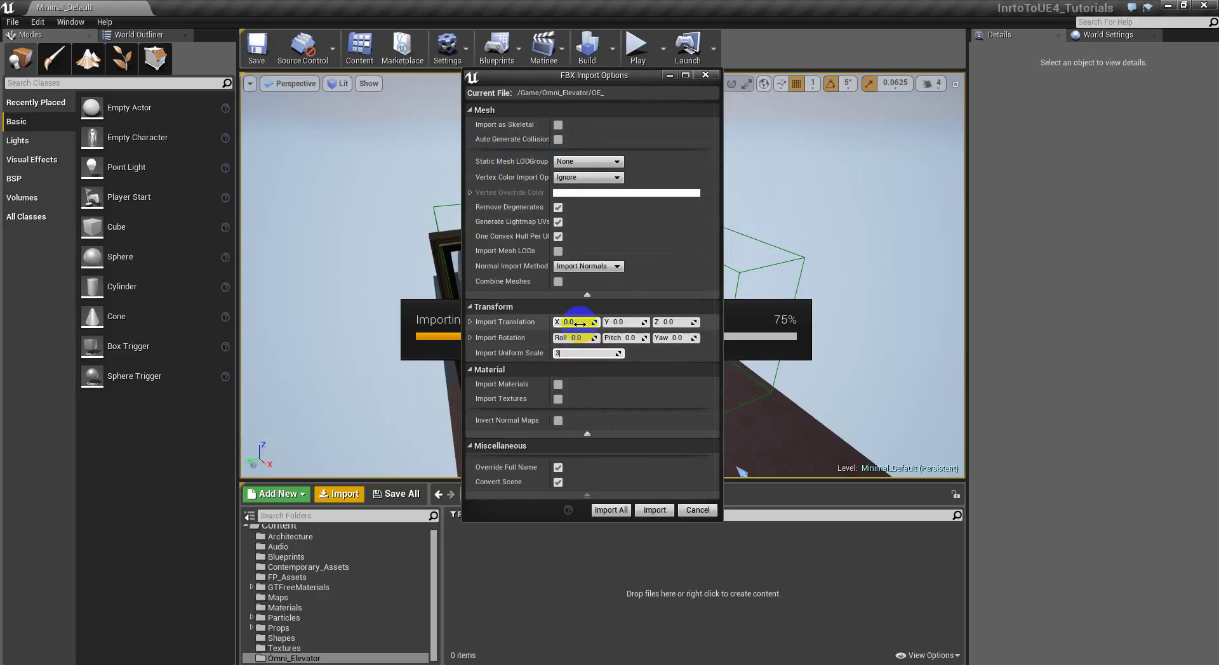
click(580, 324)
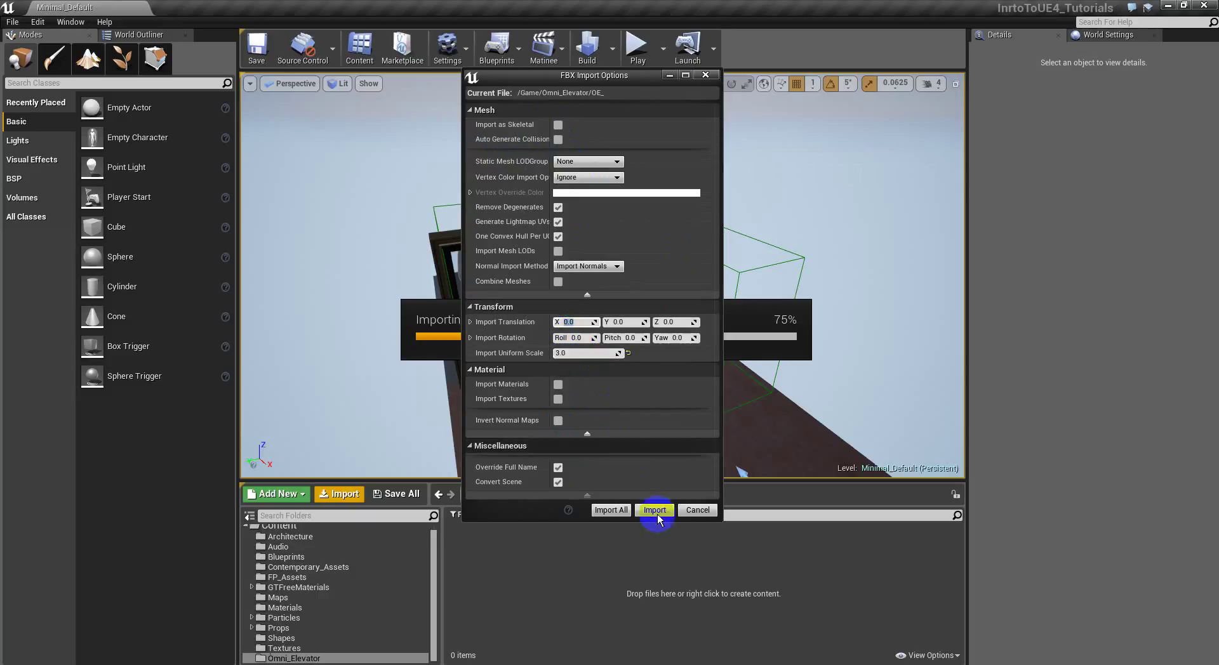
click(612, 512)
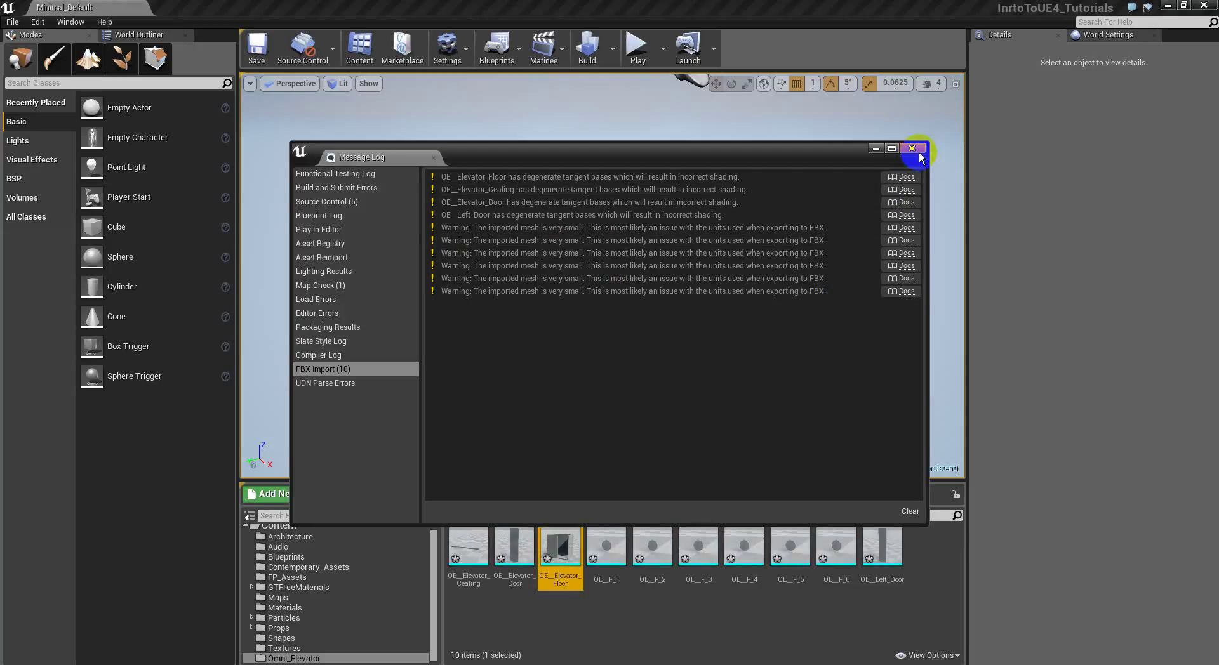
click(912, 148)
click(571, 646)
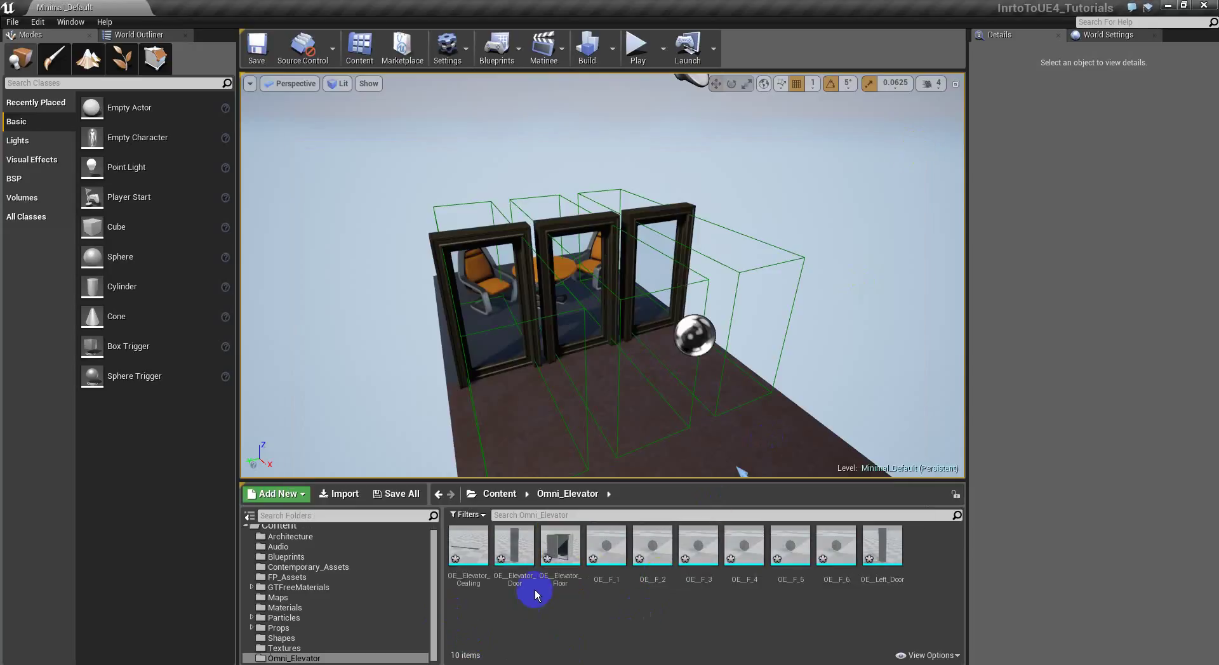
- Place the OE__Elevator_Floor mesh on the level's floor beside the door frames at about X 201, Y 3, Z 32 cm
drag(717, 452, 630, 476)
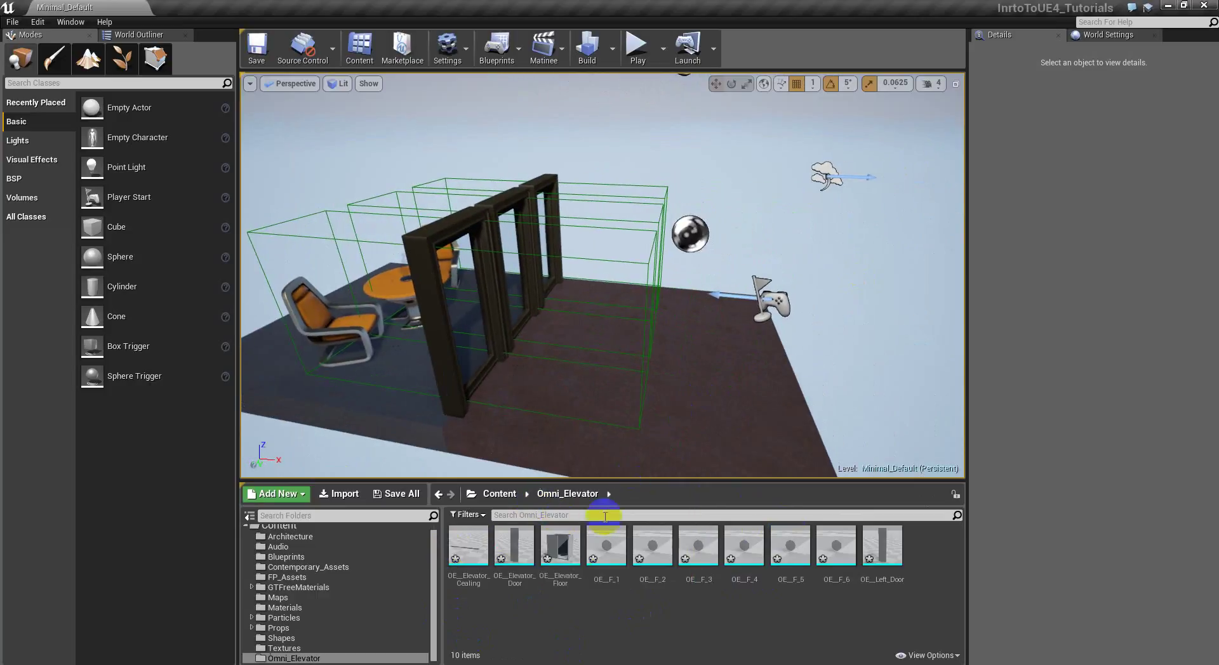
drag(557, 550, 728, 428)
key(s)
right_drag(728, 428, 748, 389)
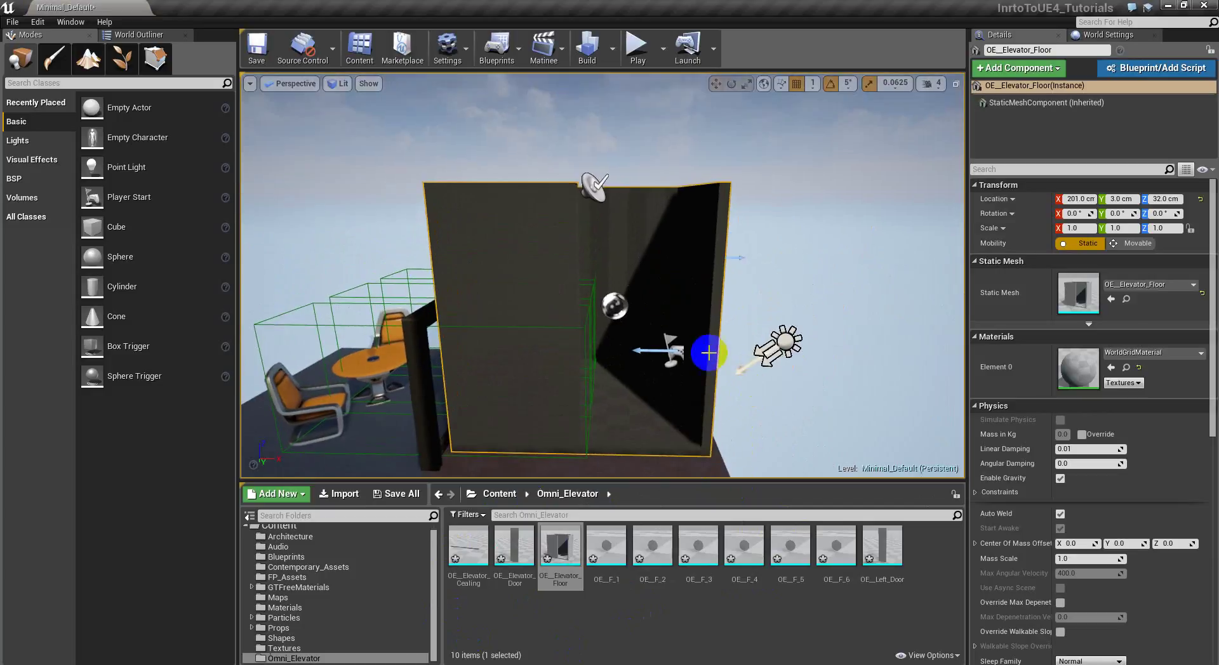
- Play the level and walk in and around the elevator mesh to check its scale, then end the play session
right_drag(686, 467, 342, 106)
key(w)
key(s)
key(d)
key(a)
key(w)
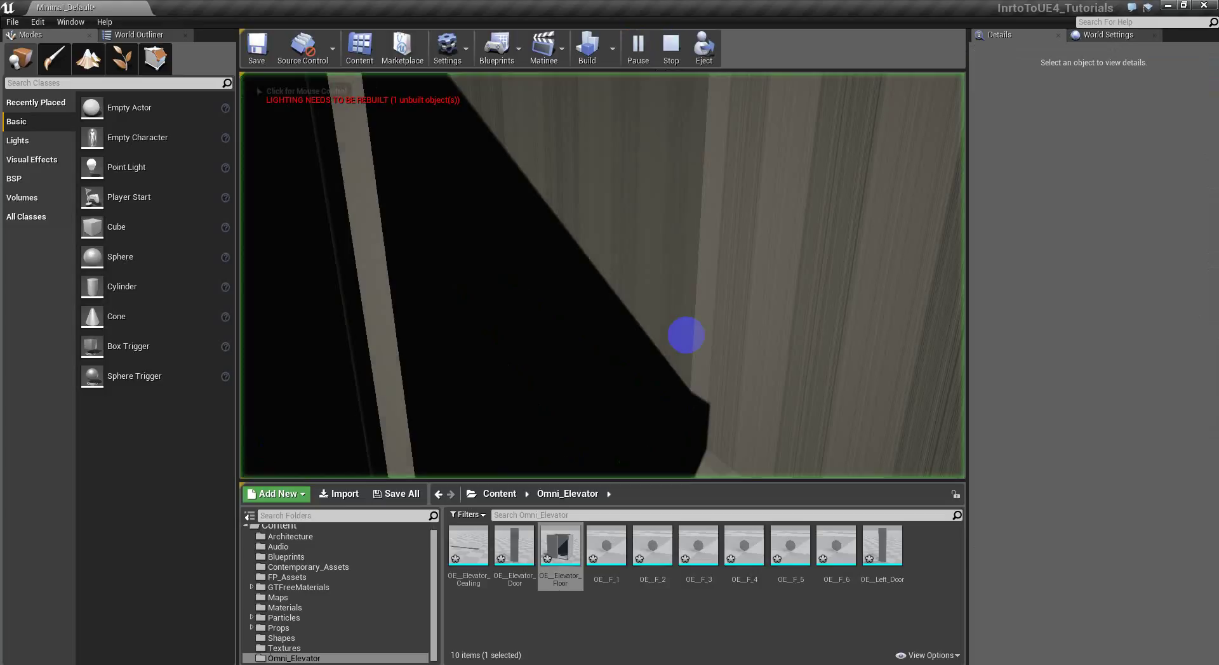
click(685, 335)
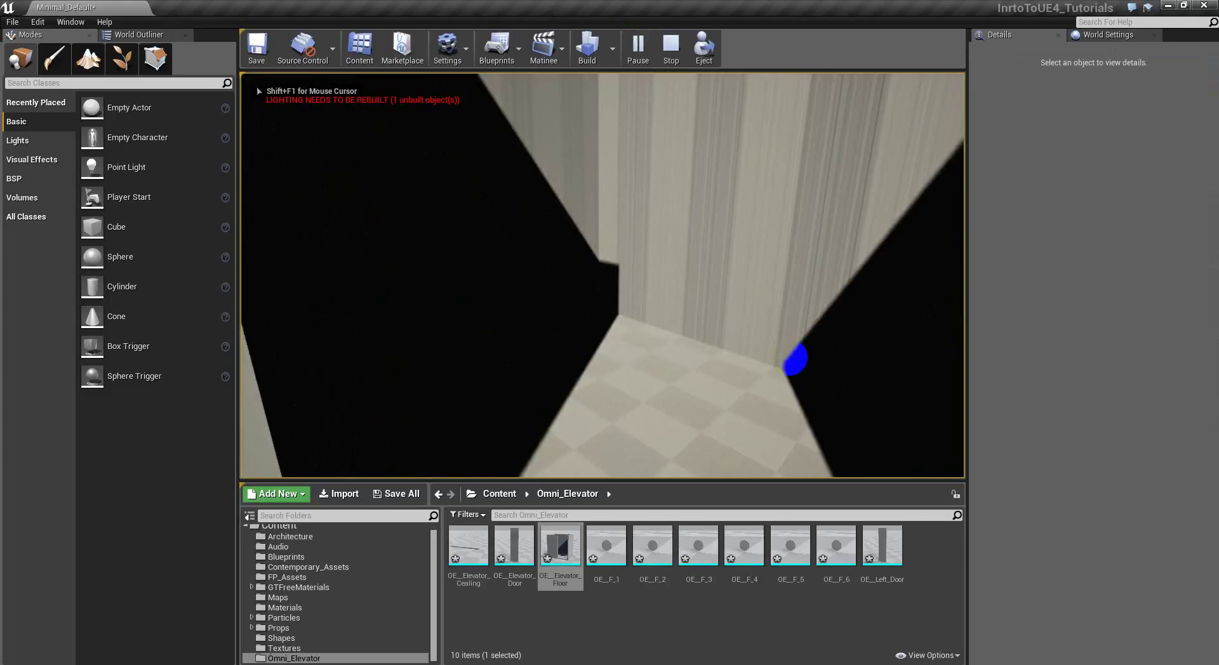
key(s)
key(w)
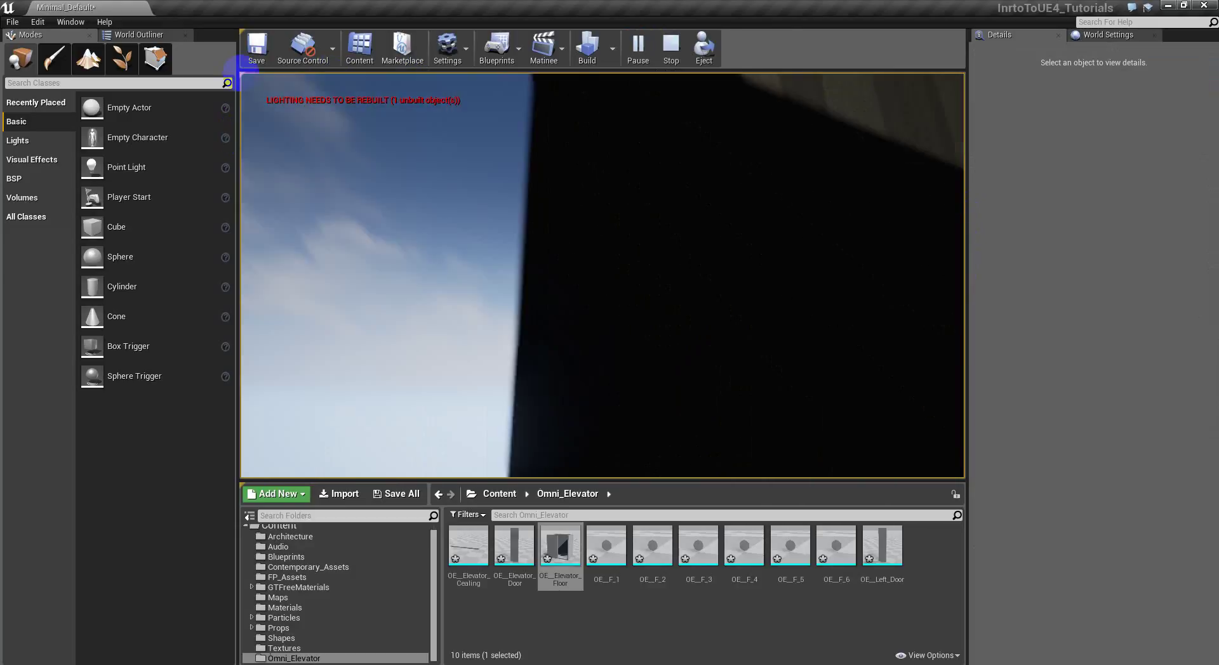
key(s)
key(s)
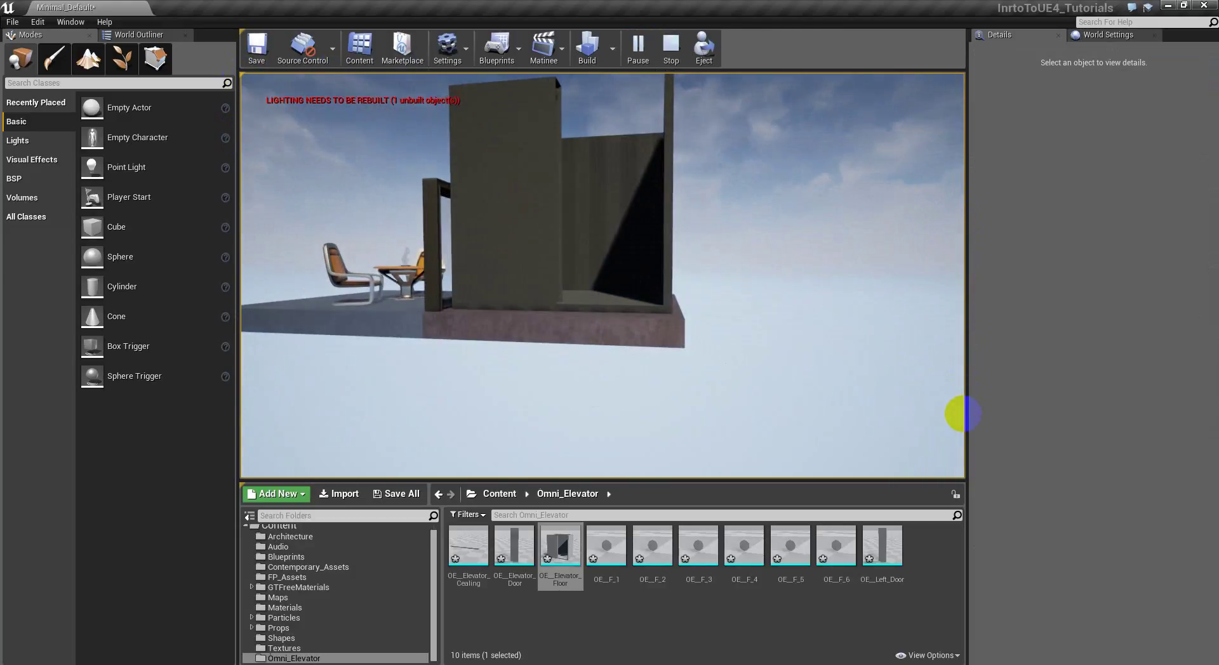
key(Escape)
- Delete the OE__Elevator_Floor mesh from the level
mouse_move(713, 267)
right_down()
mouse_move(705, 324)
mouse_move(729, 103)
mouse_move(731, 264)
right_up()
click(879, 261)
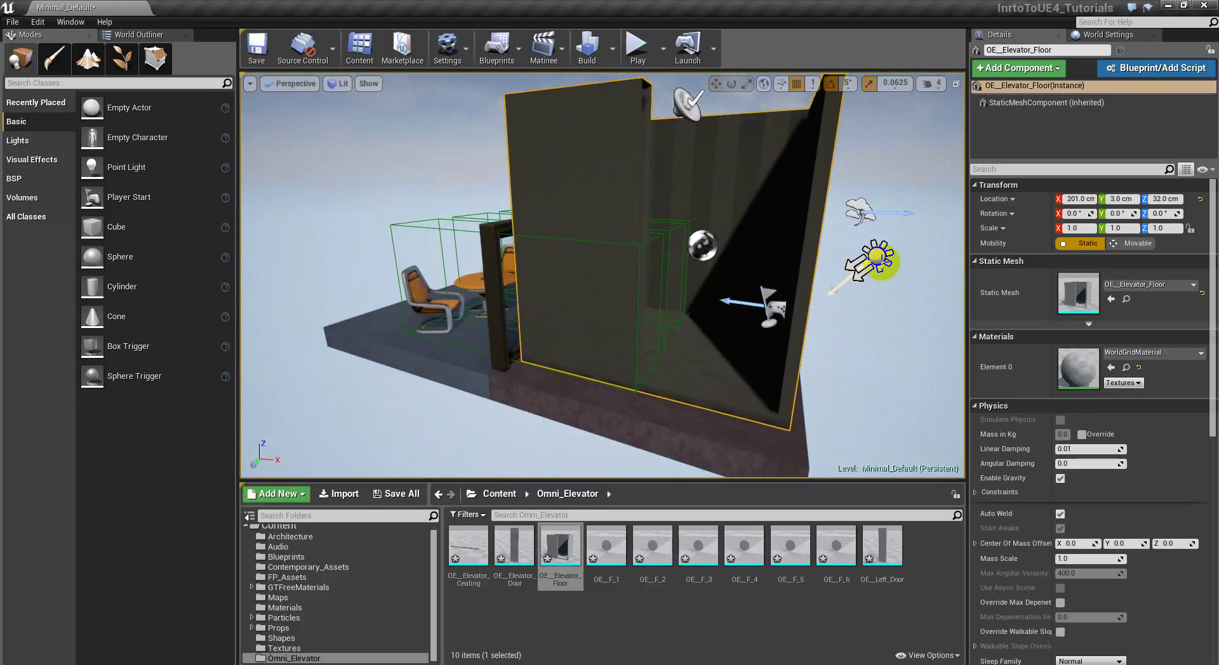
click(714, 169)
key(Delete)
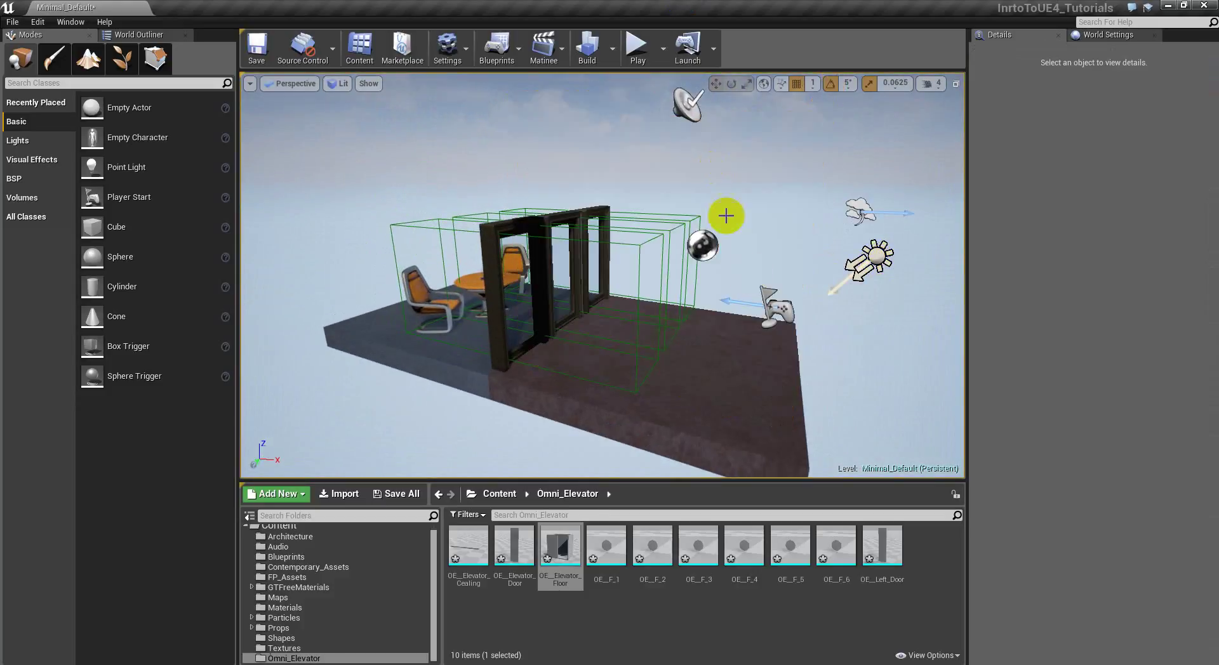
drag(724, 358, 793, 339)
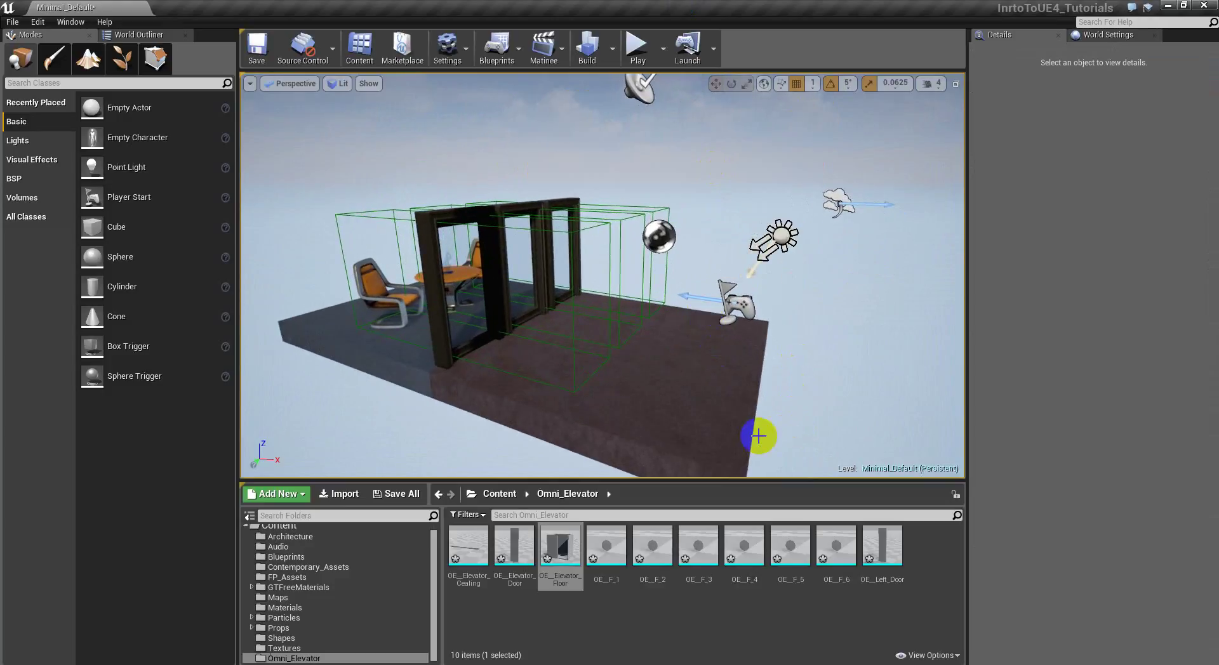
- Save the level and all modified assets, including the imported elevator meshes
click(404, 494)
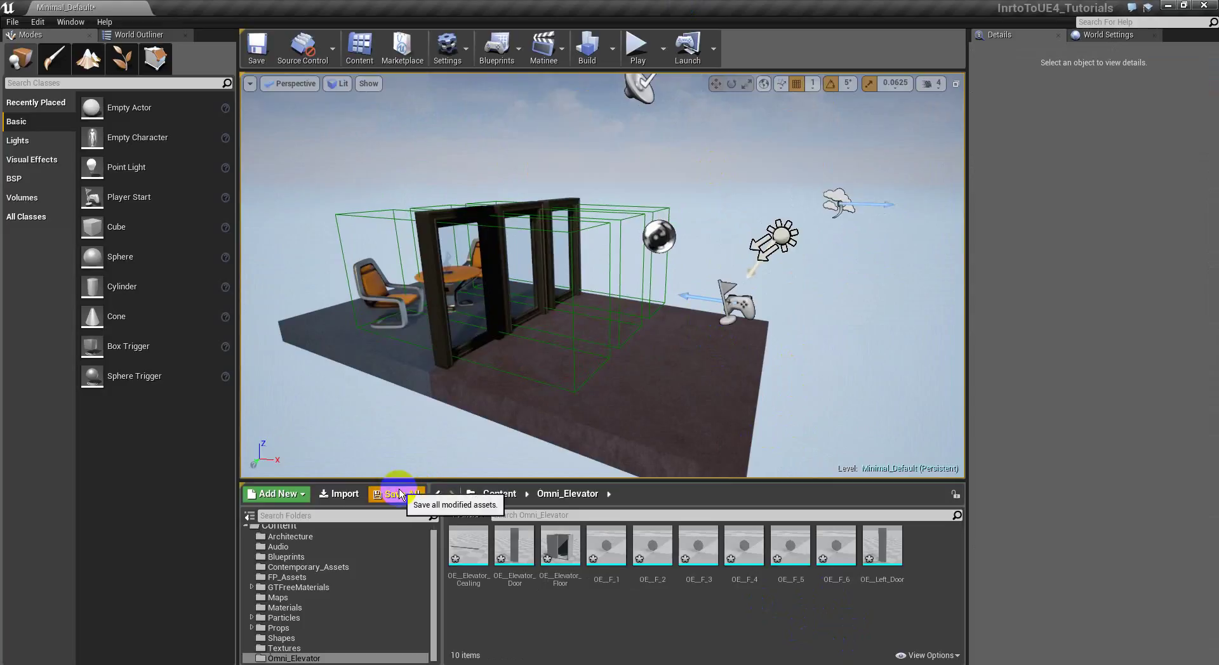
click(716, 454)
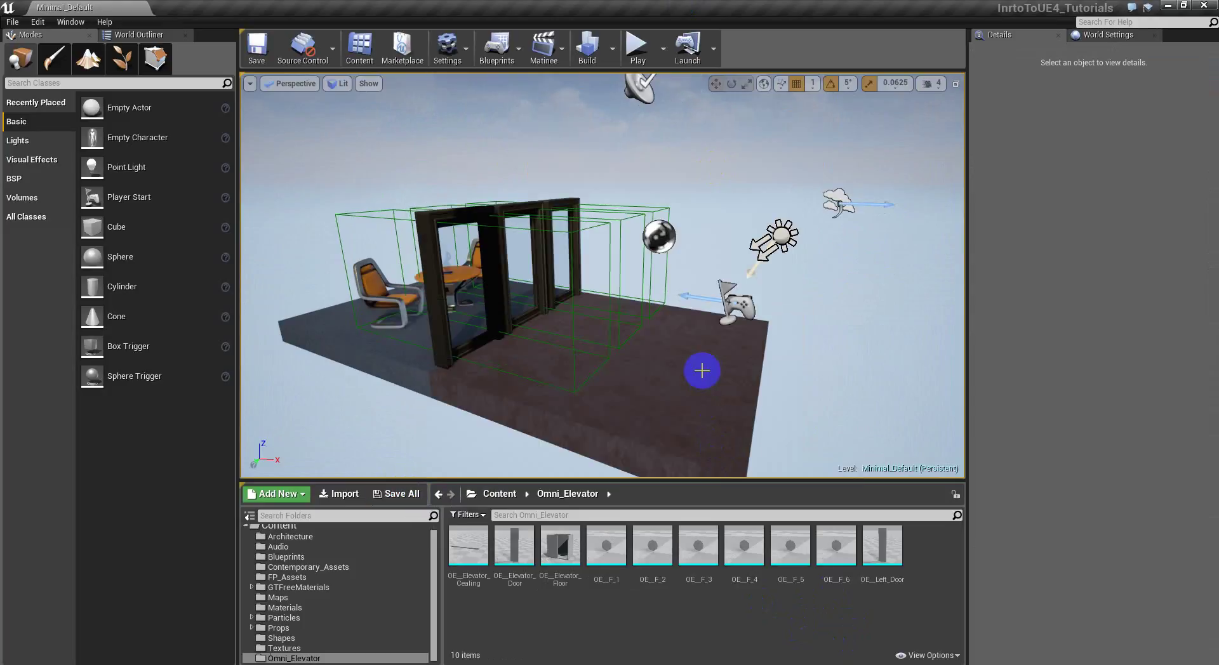
mouse_move(671, 399)
mouse_down()
mouse_move(757, 342)
mouse_move(743, 161)
mouse_move(650, 340)
mouse_move(684, 357)
mouse_move(671, 386)
mouse_up()
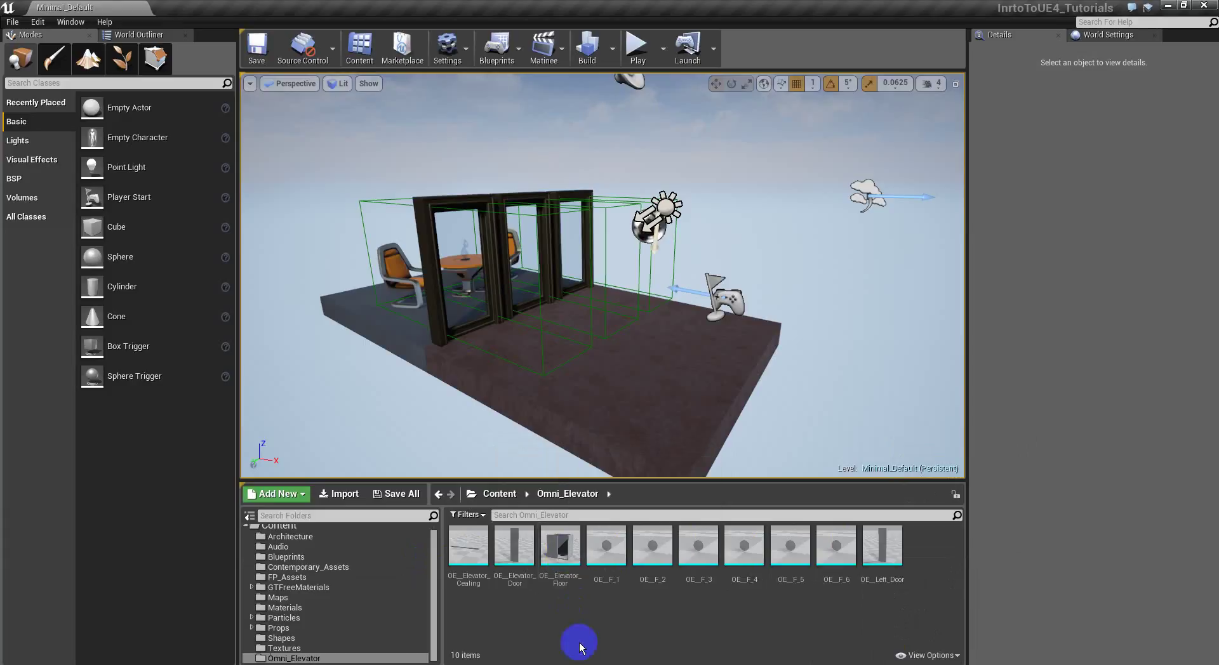
- Switch to the Epic Games Launcher, pick Unreal Engine 4.8.3 as the launch version, and return to the Unreal Editor
click(208, 664)
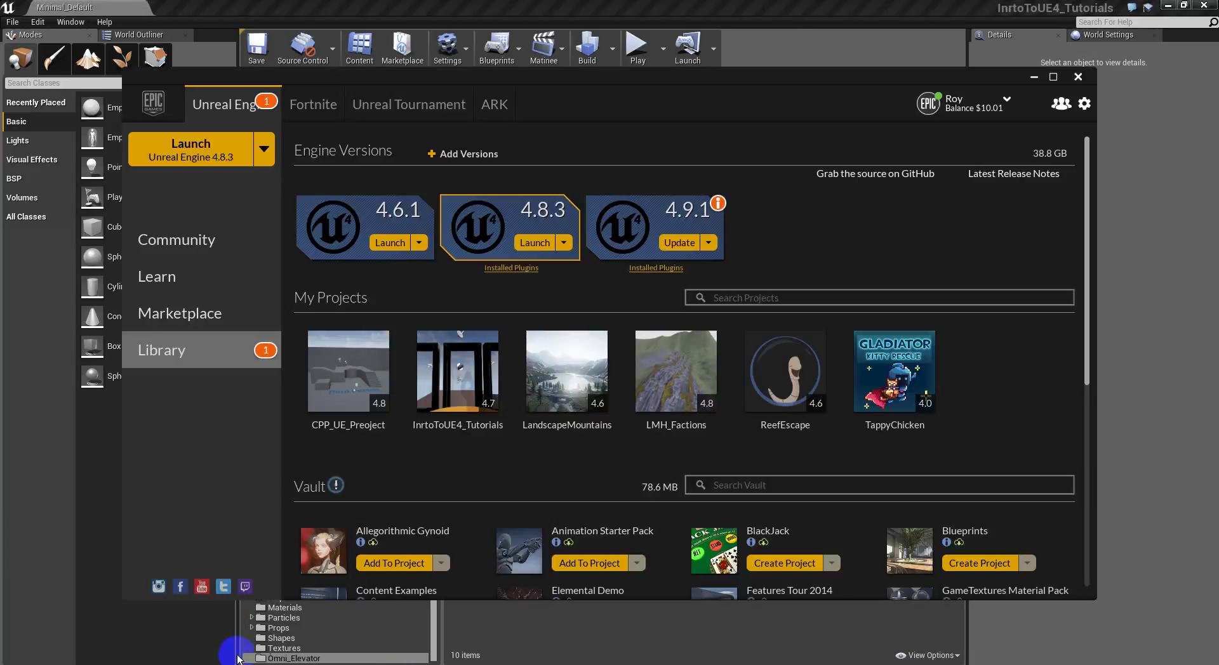
click(264, 153)
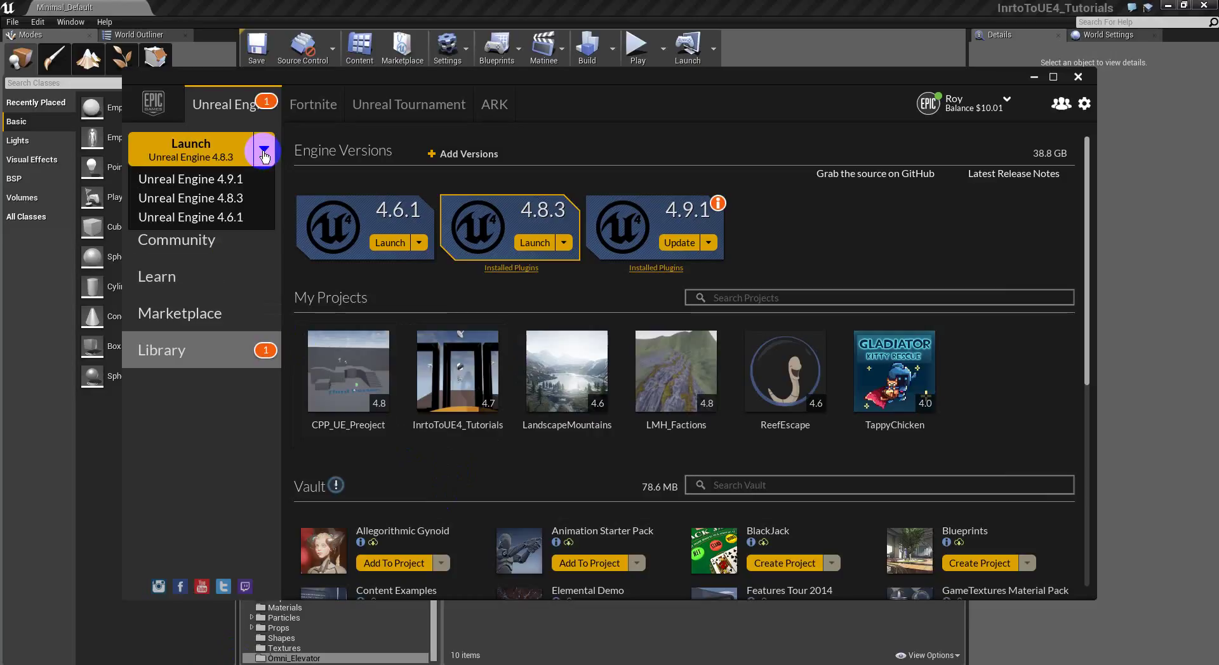
click(226, 197)
click(192, 150)
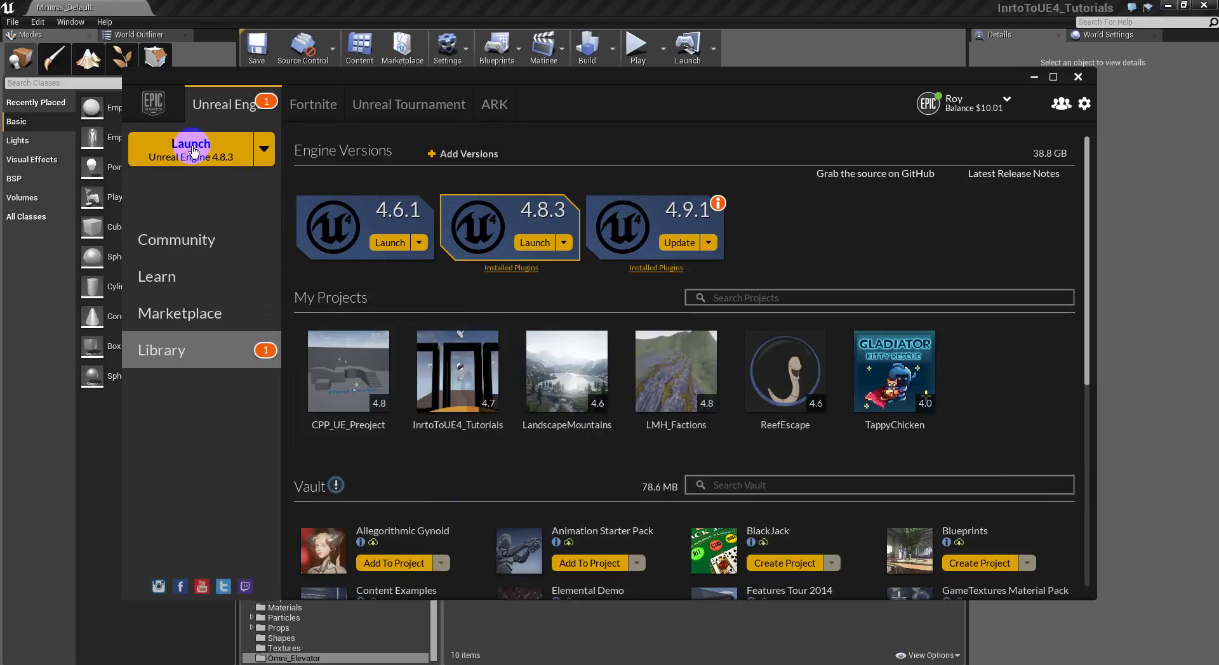
click(732, 11)
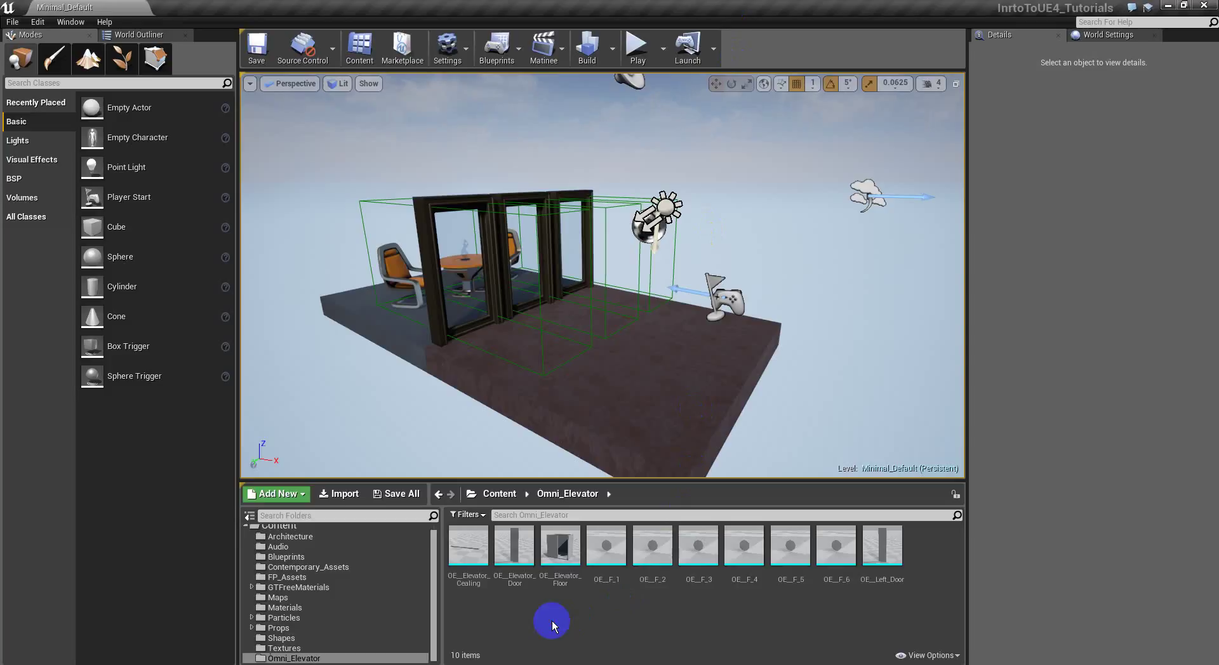
- Save all assets and delete the three OmniDoor actors from the level floor, leaving the table and chairs in place
click(392, 497)
click(467, 275)
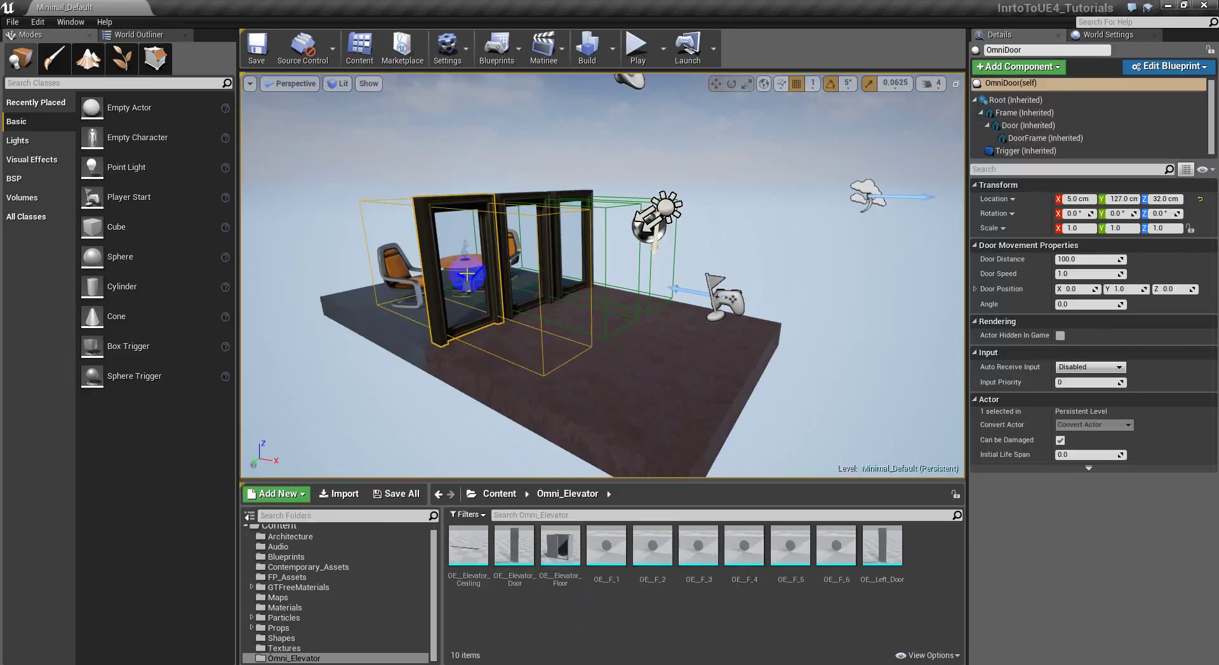
key(Delete)
click(499, 246)
key(Delete)
click(567, 211)
key(Delete)
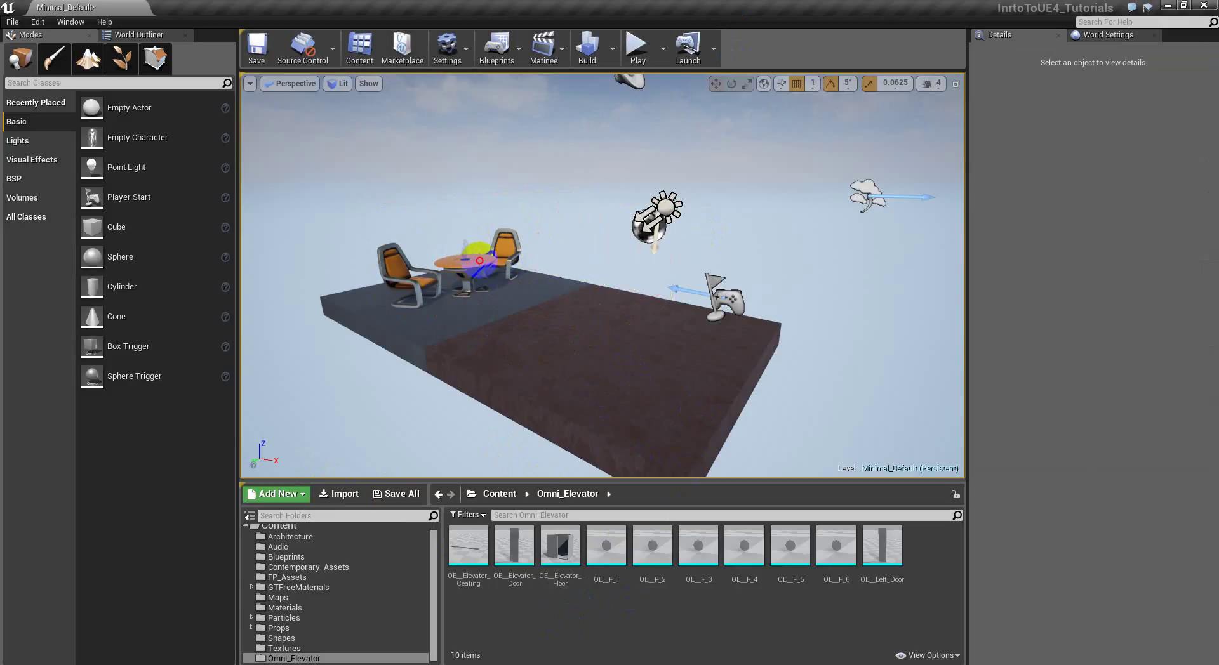
click(478, 261)
right_drag(558, 330, 581, 334)
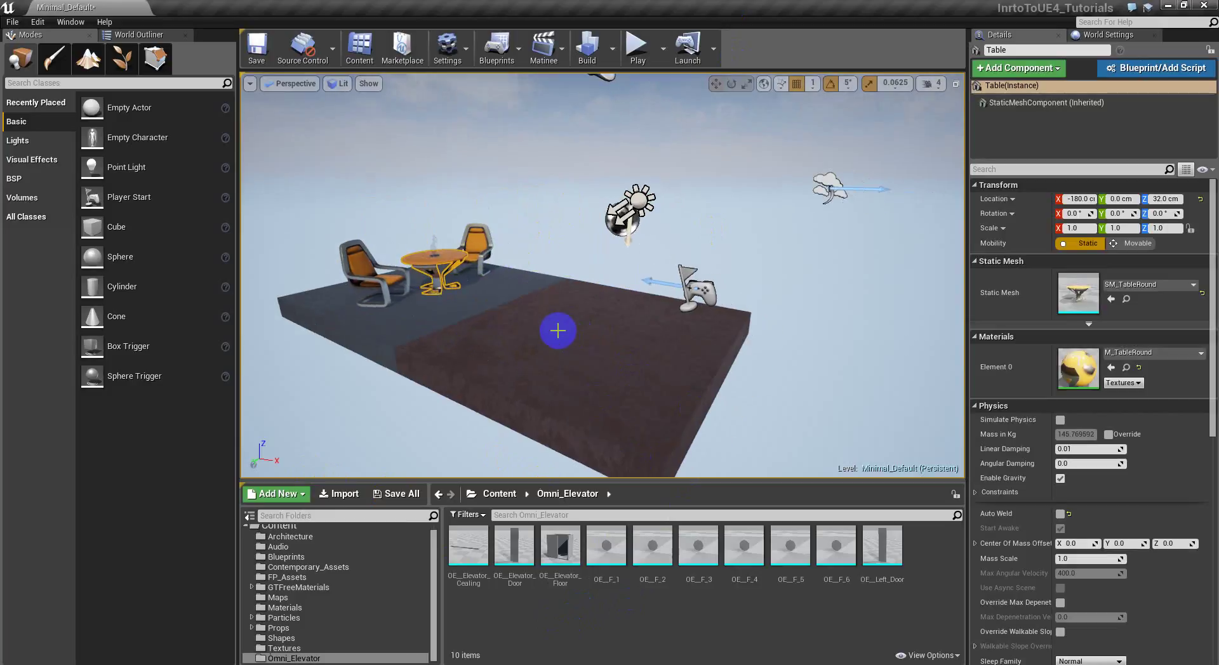
key(Escape)
mouse_move(567, 354)
mouse_down()
mouse_move(566, 299)
mouse_move(498, 250)
mouse_move(394, 101)
mouse_move(567, 355)
mouse_up()
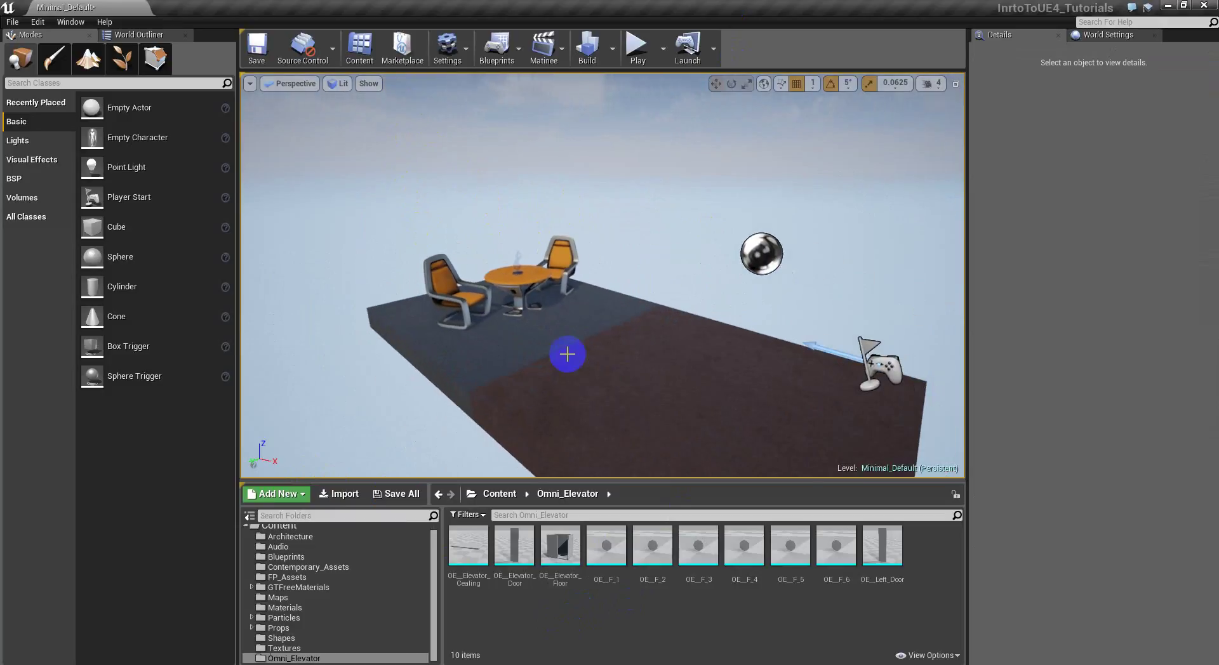
- Create a Blueprint Class with Actor as parent in the Omni_Elevator folder and name it Elevator_System
right_click(566, 616)
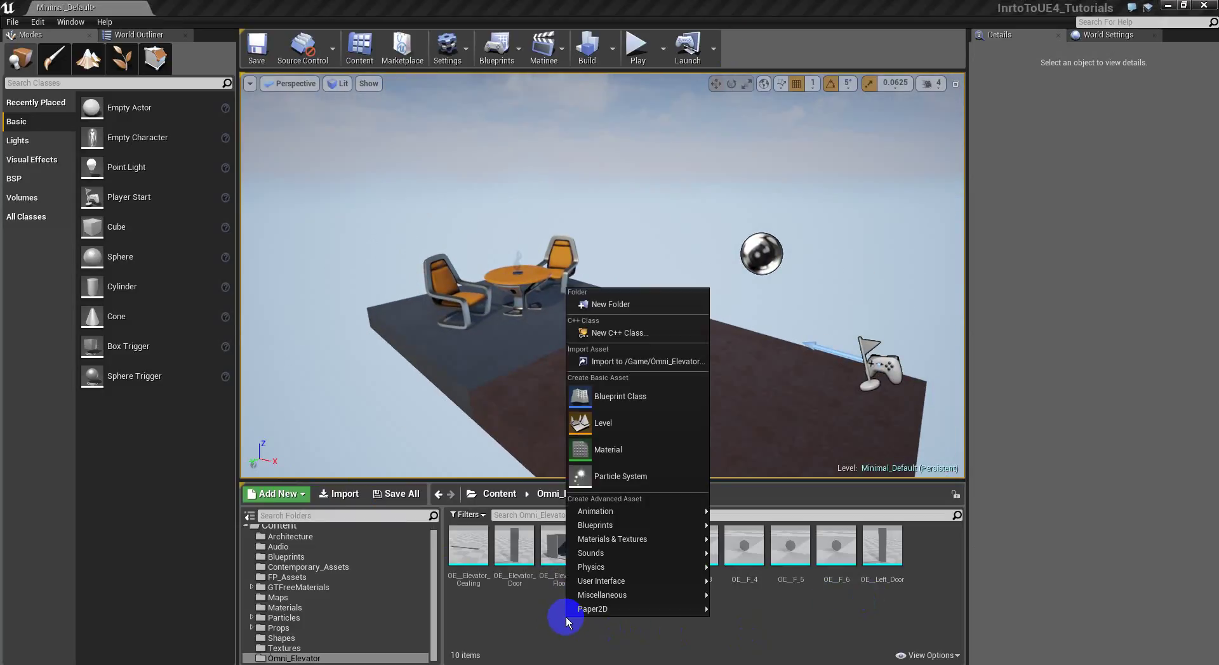
click(650, 400)
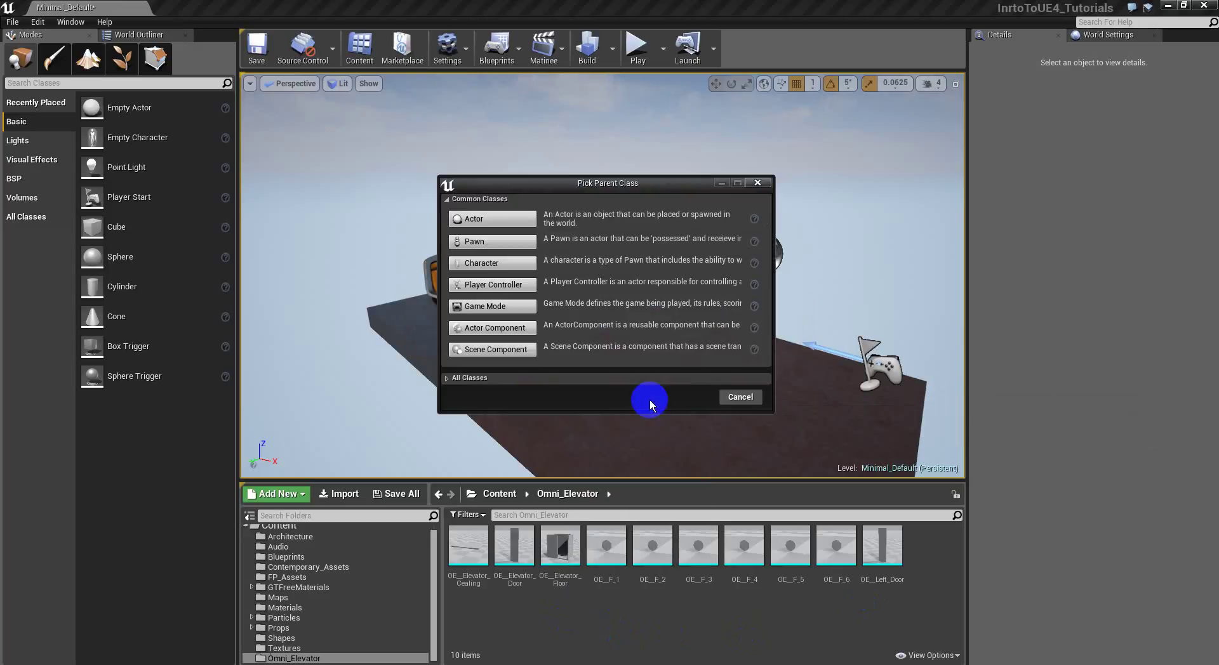
click(503, 220)
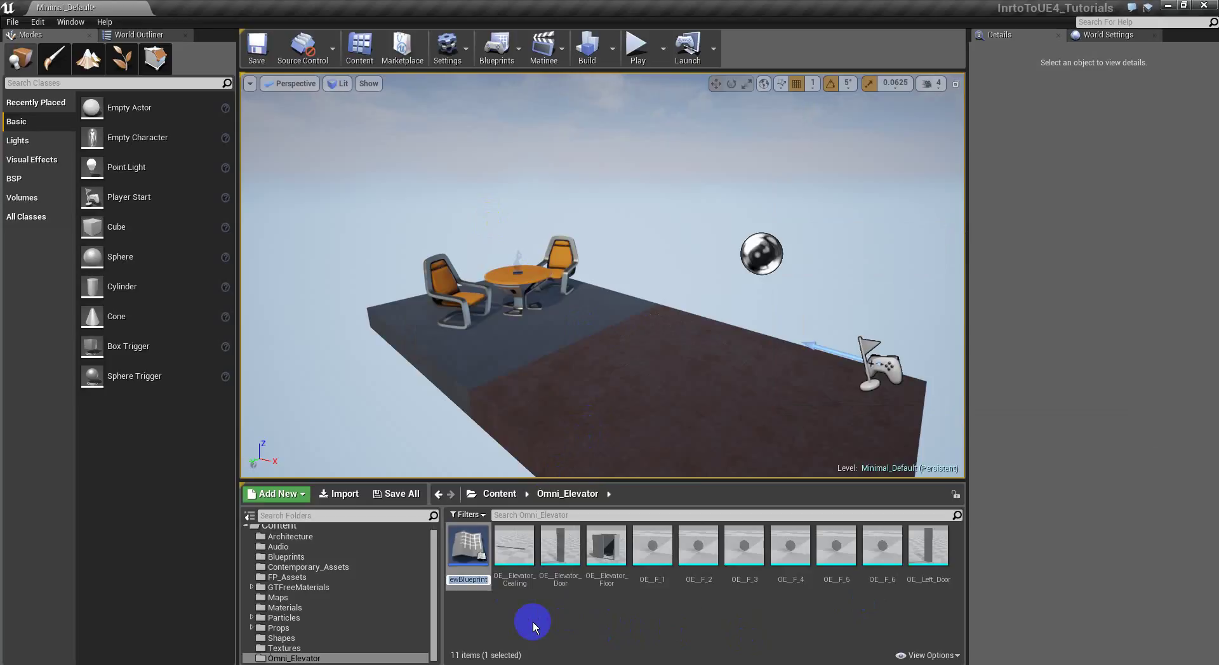
text(Mu)
key(BackSpace)
key(BackSpace)
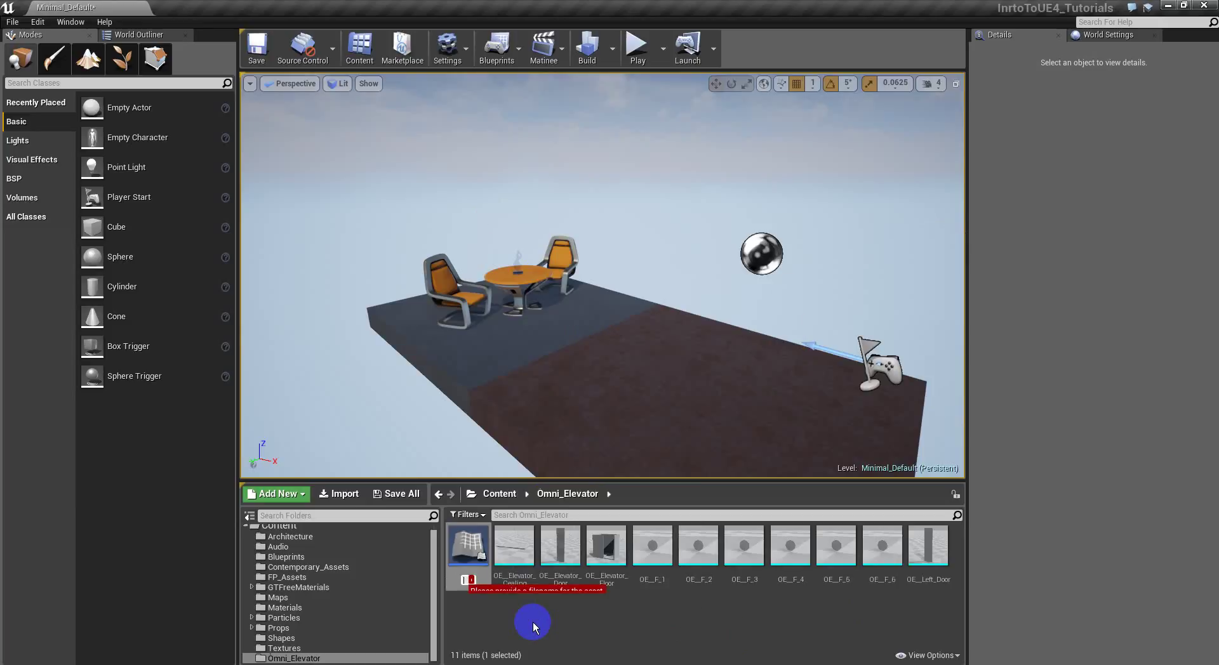
text(Elevator)
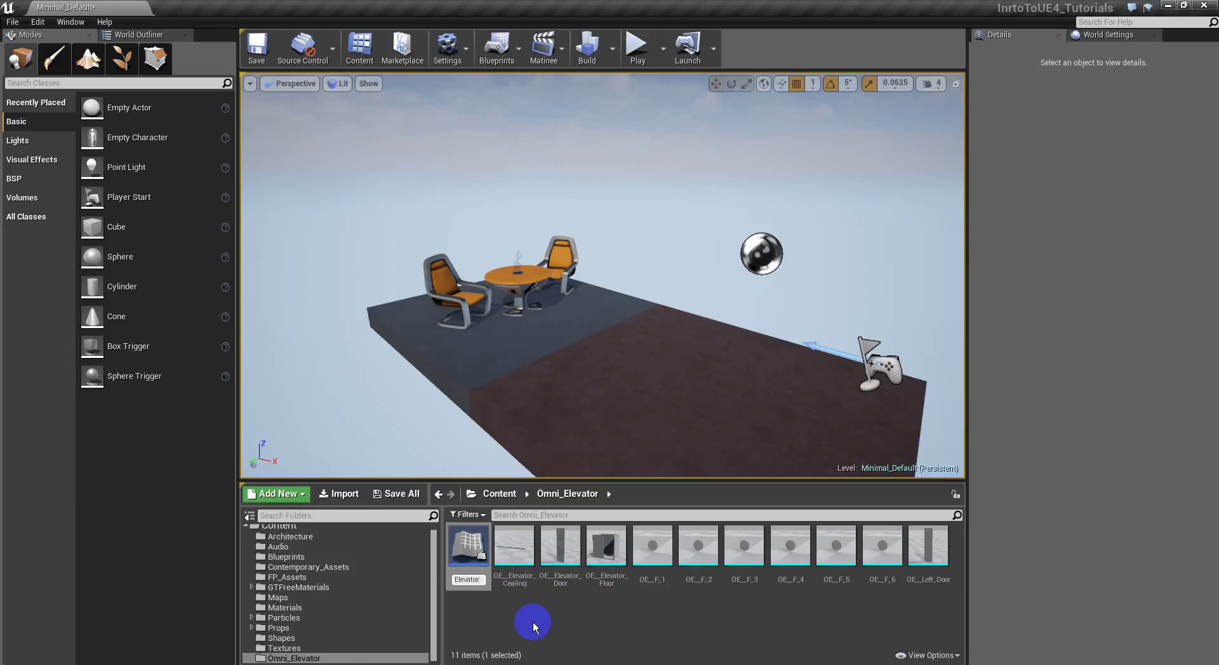
text(_System)
key(Return)
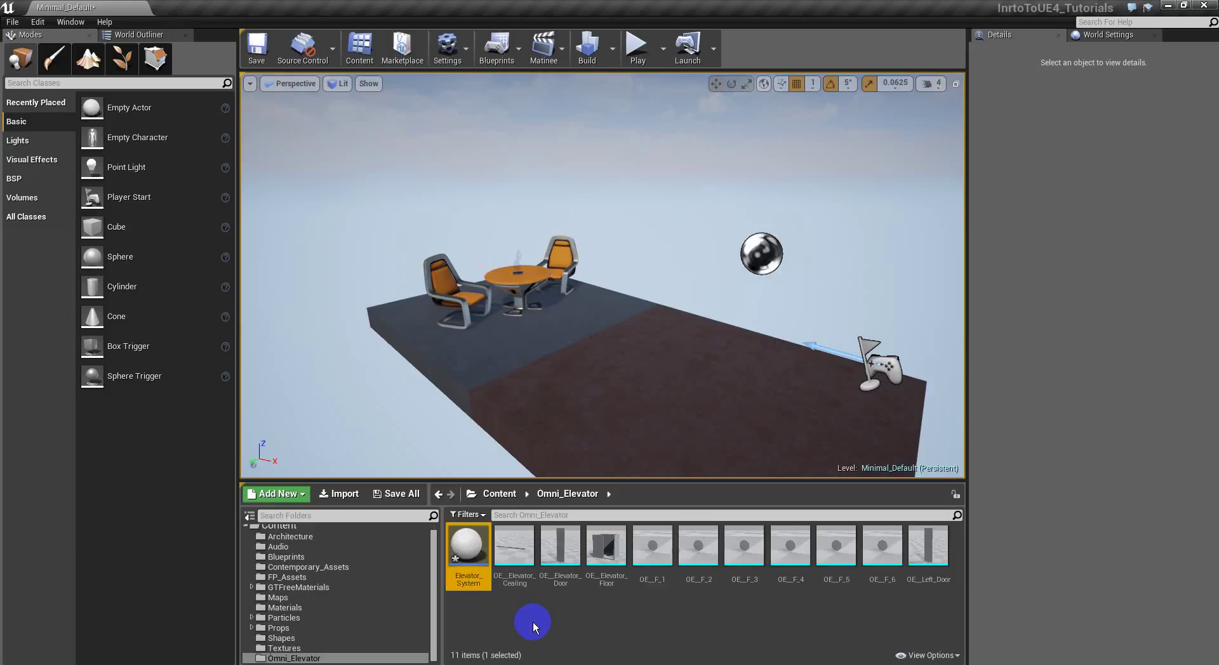